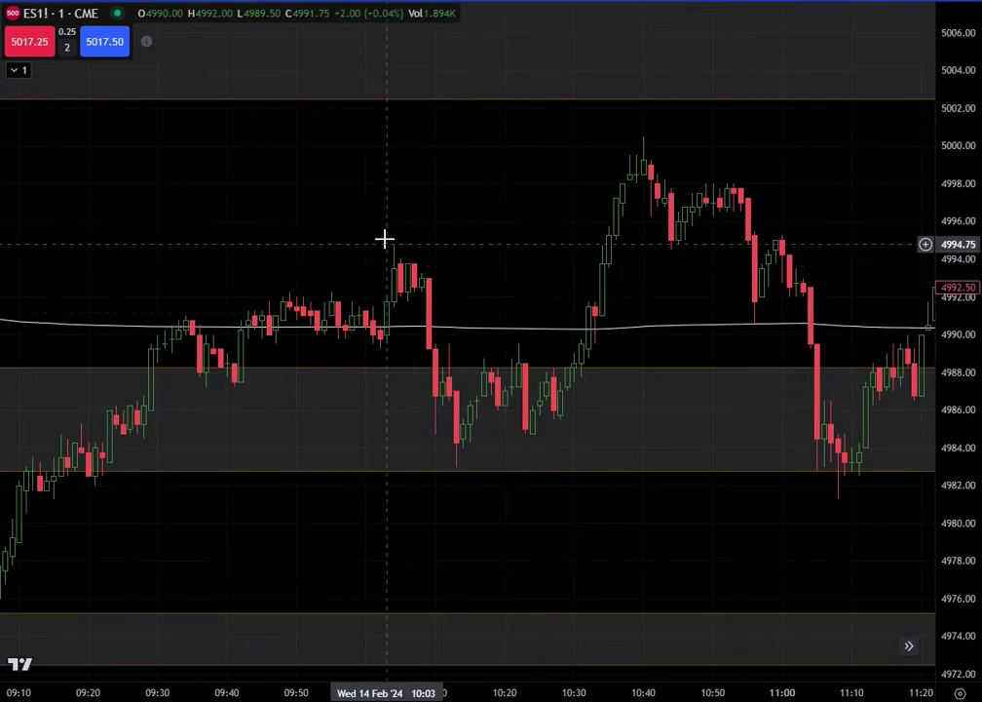
# Step: Draw a long position at the 10:27 candle with entry at 4988.50 and stop at 4985.00
pyautogui.hscroll(-3, 235, 186)
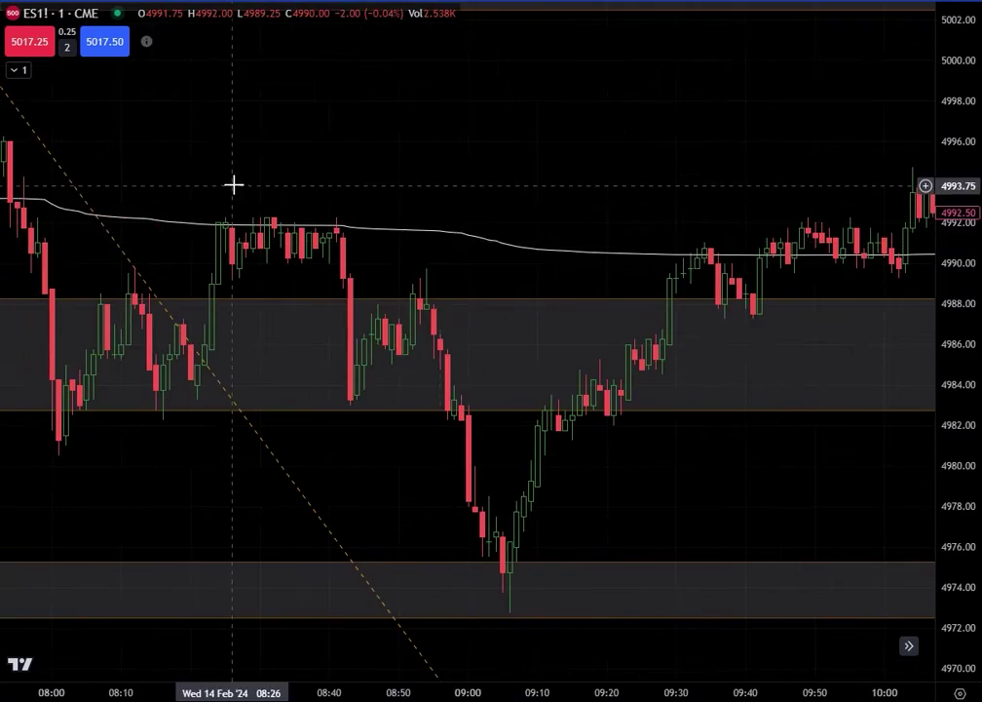
pyautogui.hscroll(4, 749, 202)
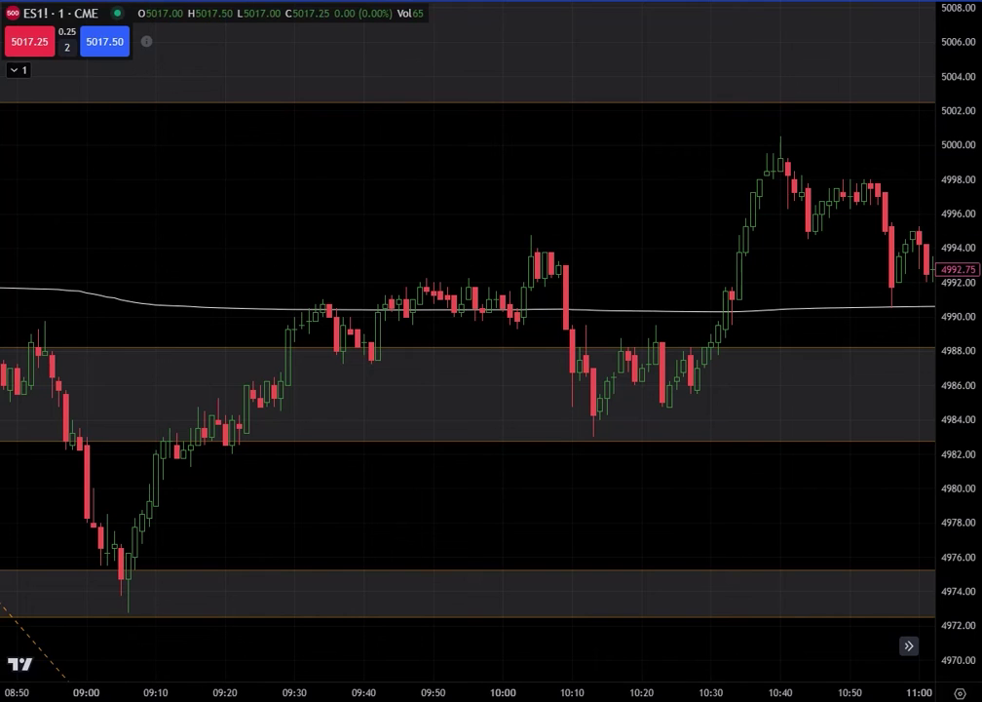
pyautogui.click(2, 83)
pyautogui.click(3, 136)
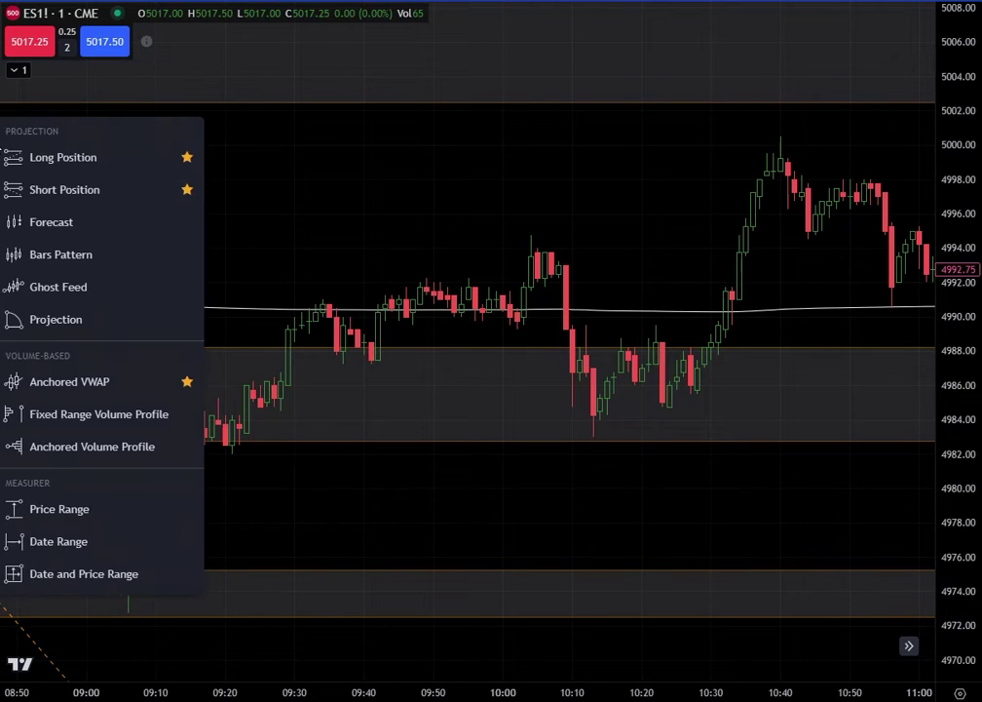
pyautogui.click(56, 158)
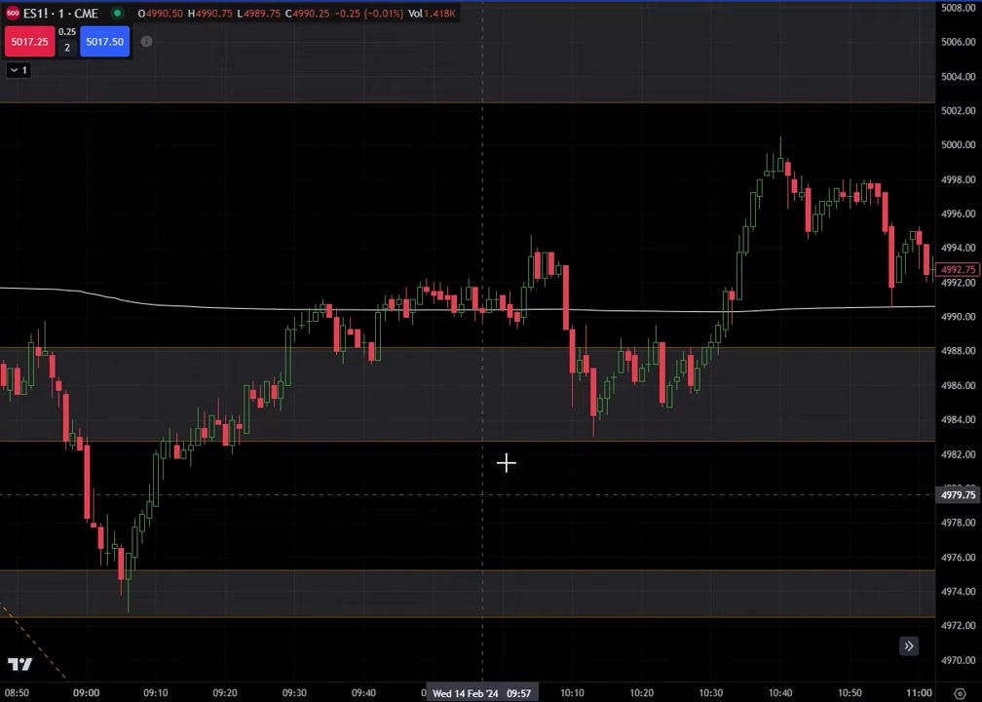
pyautogui.click(691, 342)
pyautogui.moveTo(691, 434); pyautogui.dragTo(691, 402)
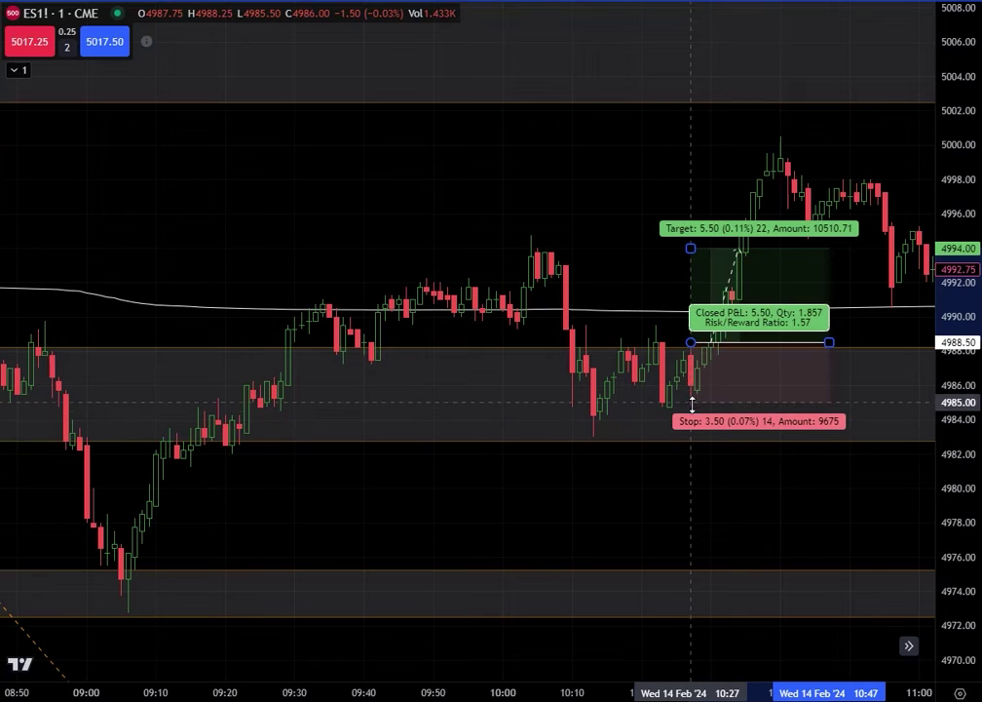
# Step: Raise the long position's target to 4999.50 and extend its box further forward in time
pyautogui.moveTo(687, 252); pyautogui.dragTo(691, 153)
pyautogui.scroll(5, 481, 369)
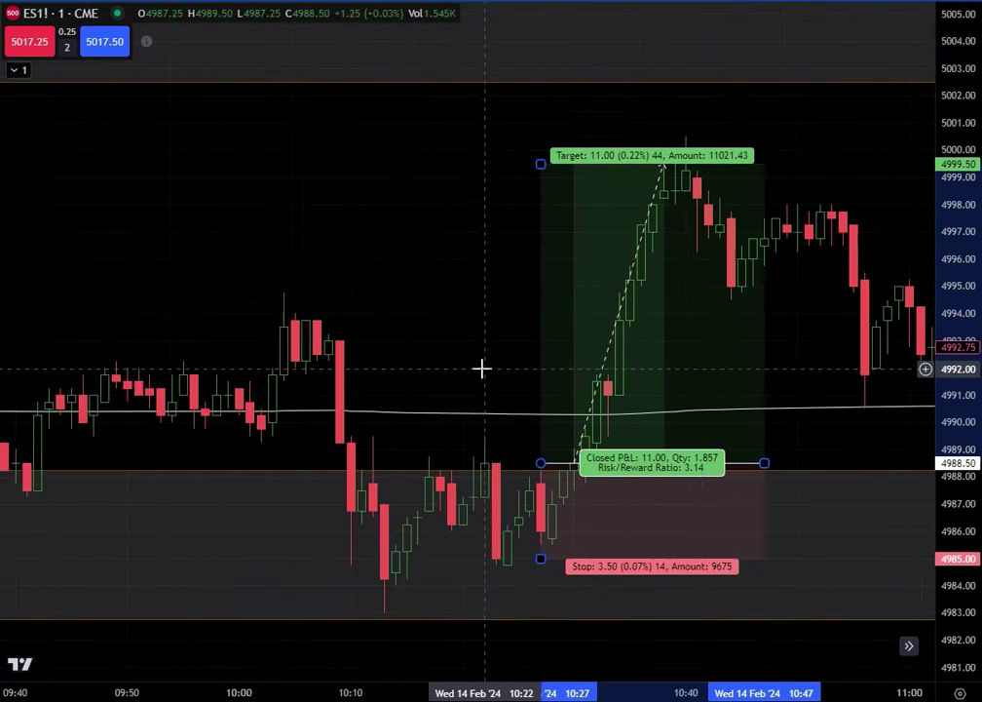
pyautogui.moveTo(748, 463); pyautogui.dragTo(845, 463)
pyautogui.doubleClick(669, 471)
pyautogui.click(450, 281)
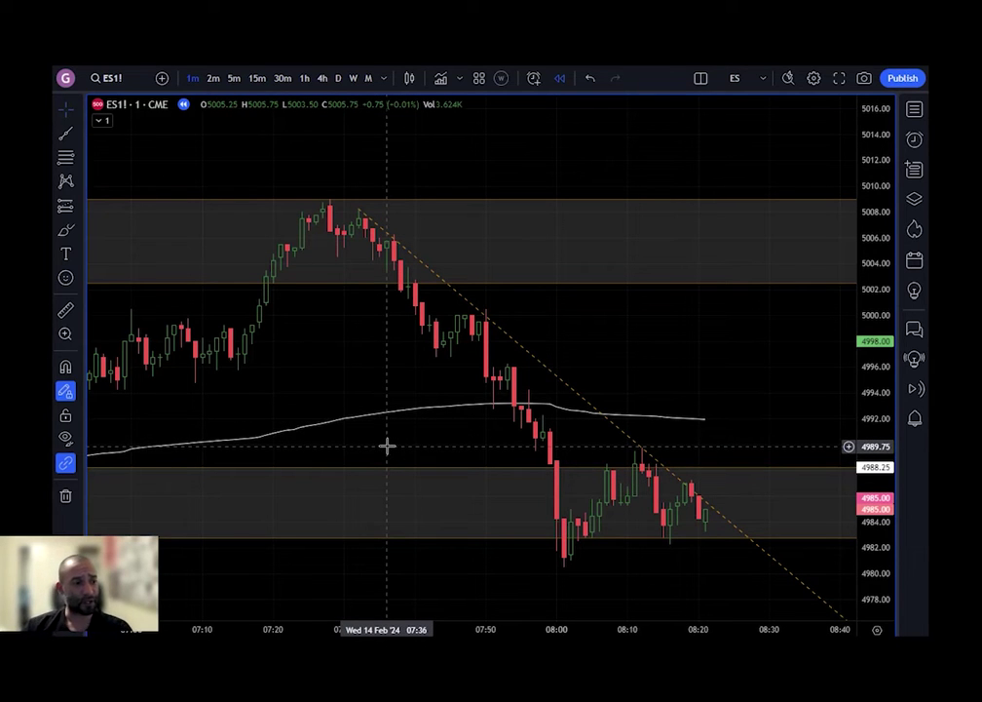
# Step: Draw a long position at 08:22 with entry 4986.25, stop 4983.00 and target 4991.75, and delete it again
pyautogui.click(81, 209)
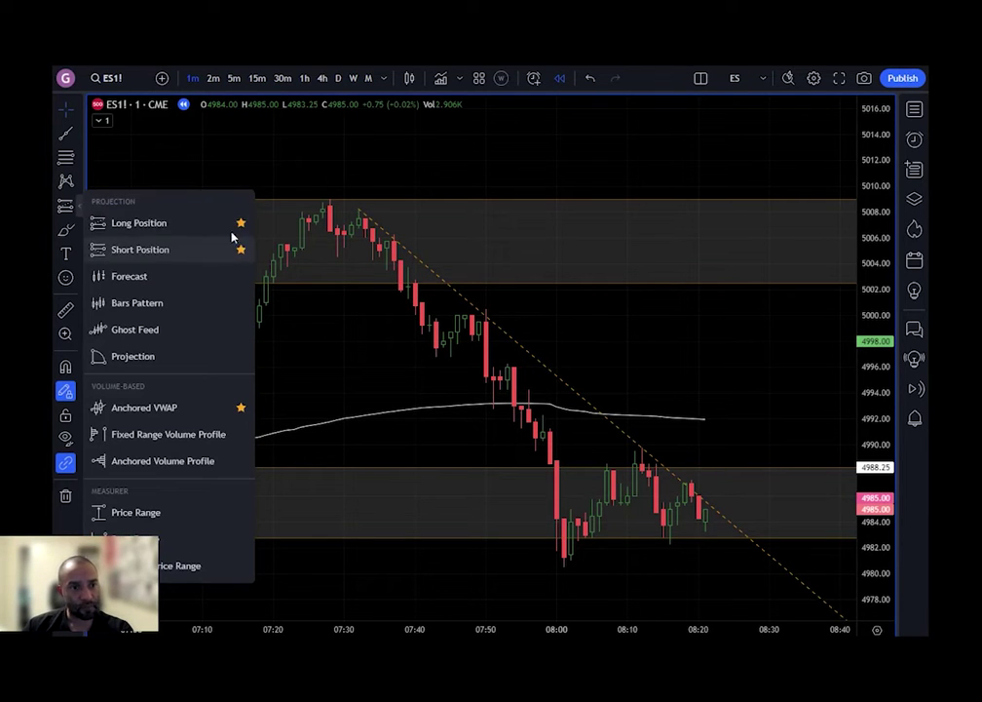
pyautogui.click(175, 228)
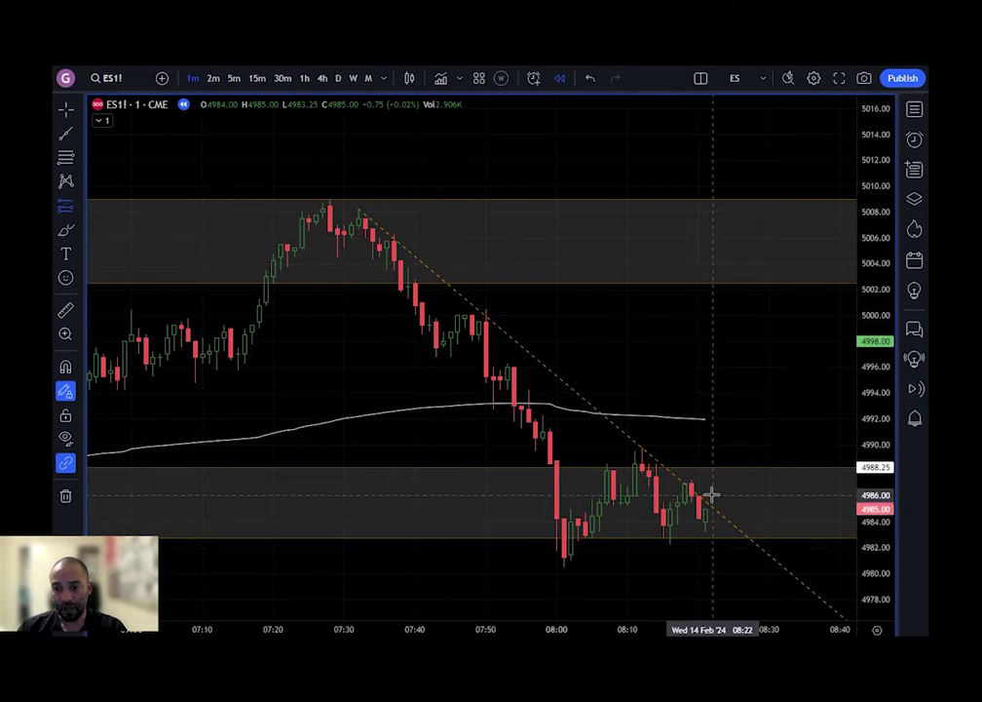
pyautogui.click(712, 494)
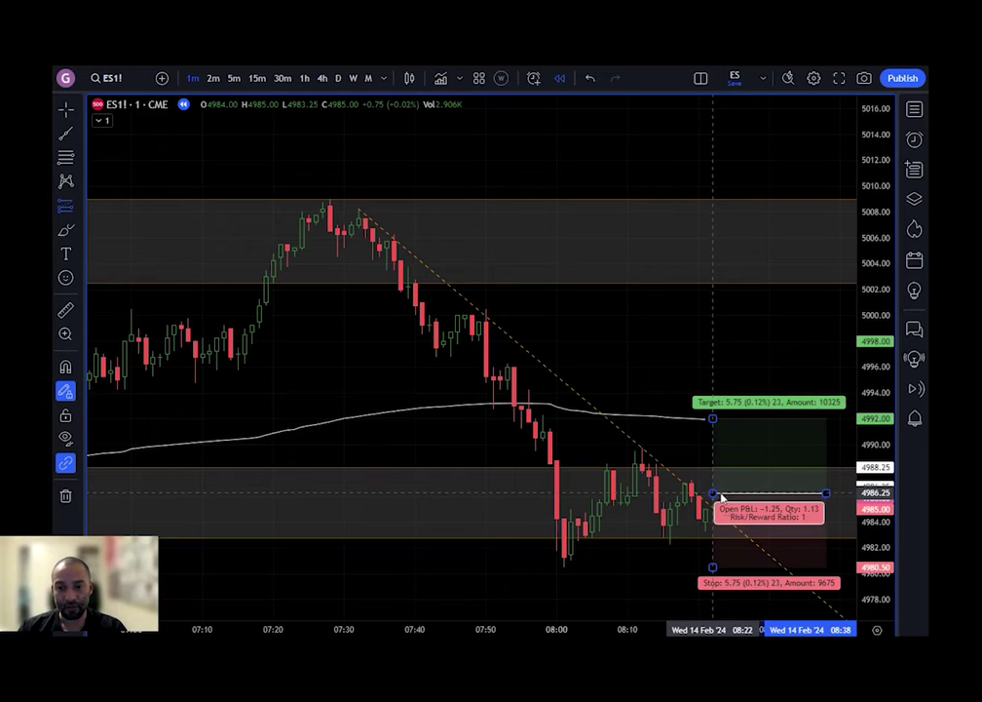
pyautogui.moveTo(712, 566); pyautogui.dragTo(714, 535)
pyautogui.click(697, 552)
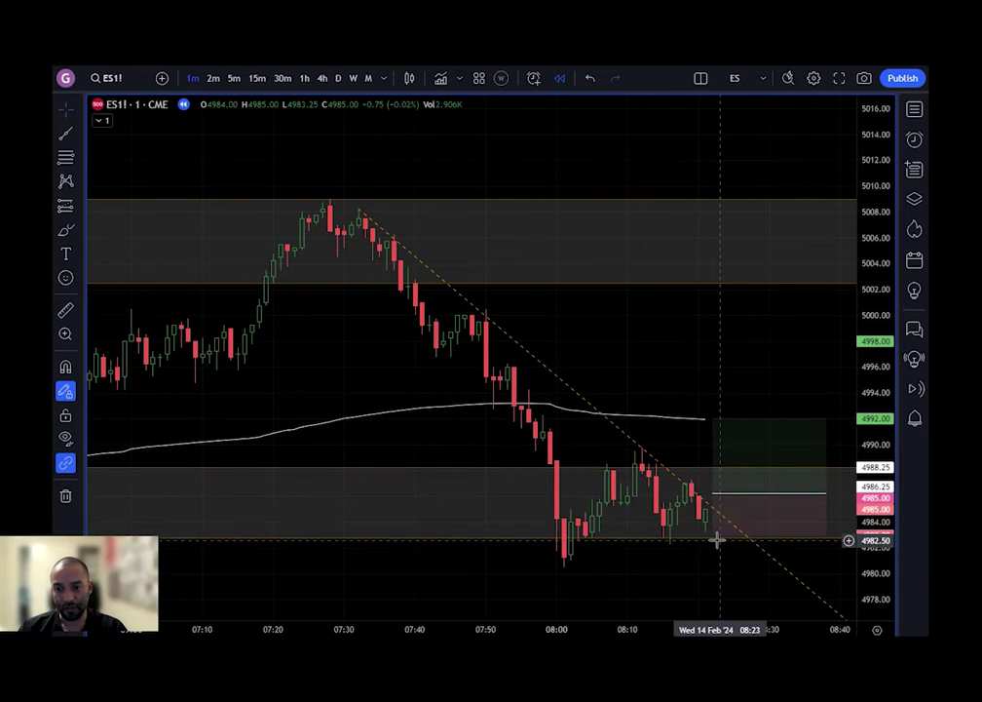
pyautogui.click(718, 534)
pyautogui.moveTo(712, 419); pyautogui.dragTo(714, 420)
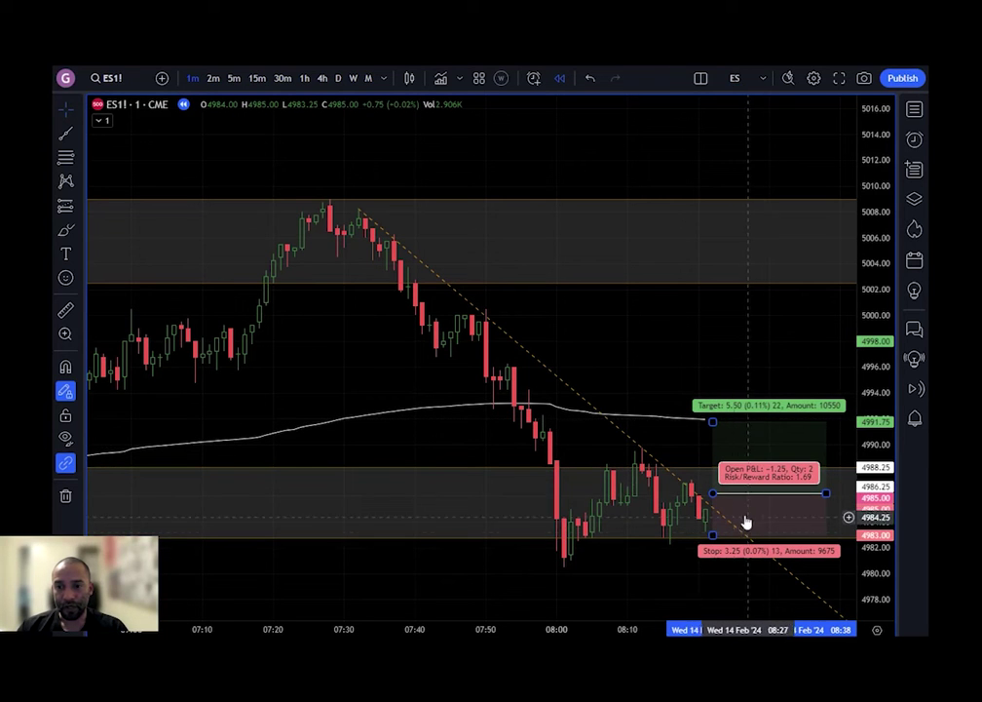
pyautogui.click(727, 363)
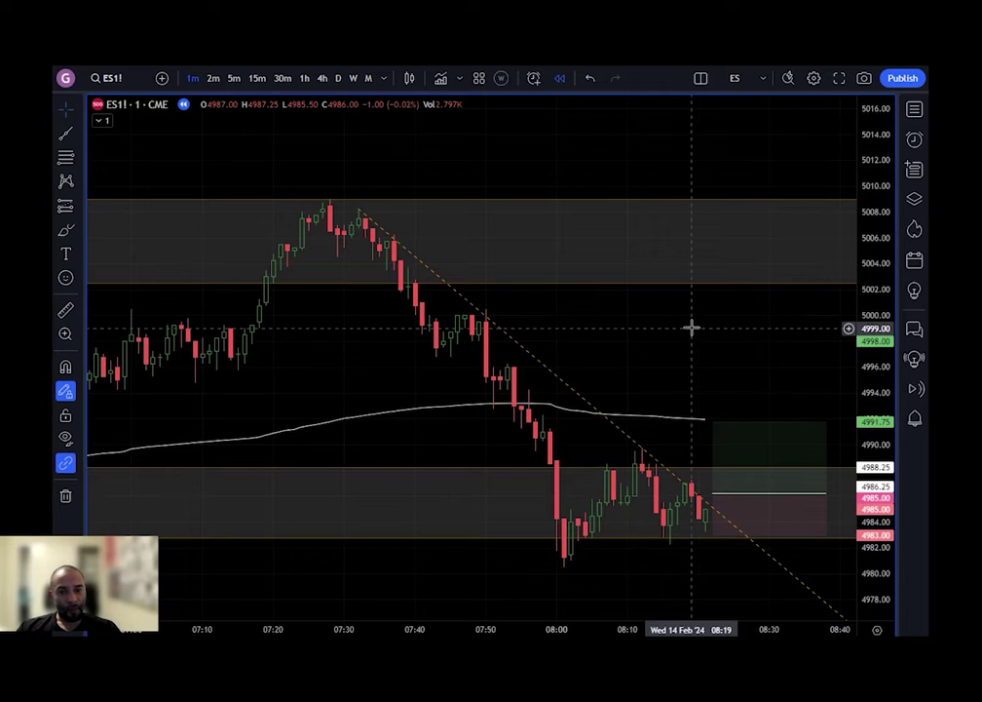
pyautogui.click(731, 500)
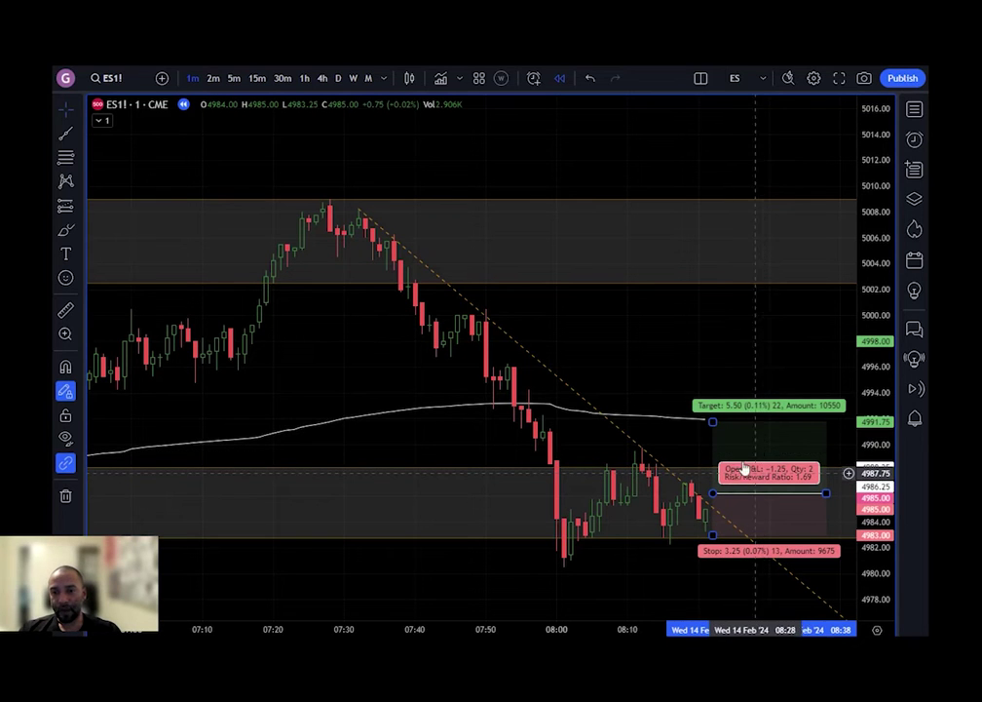
pyautogui.press('Delete')
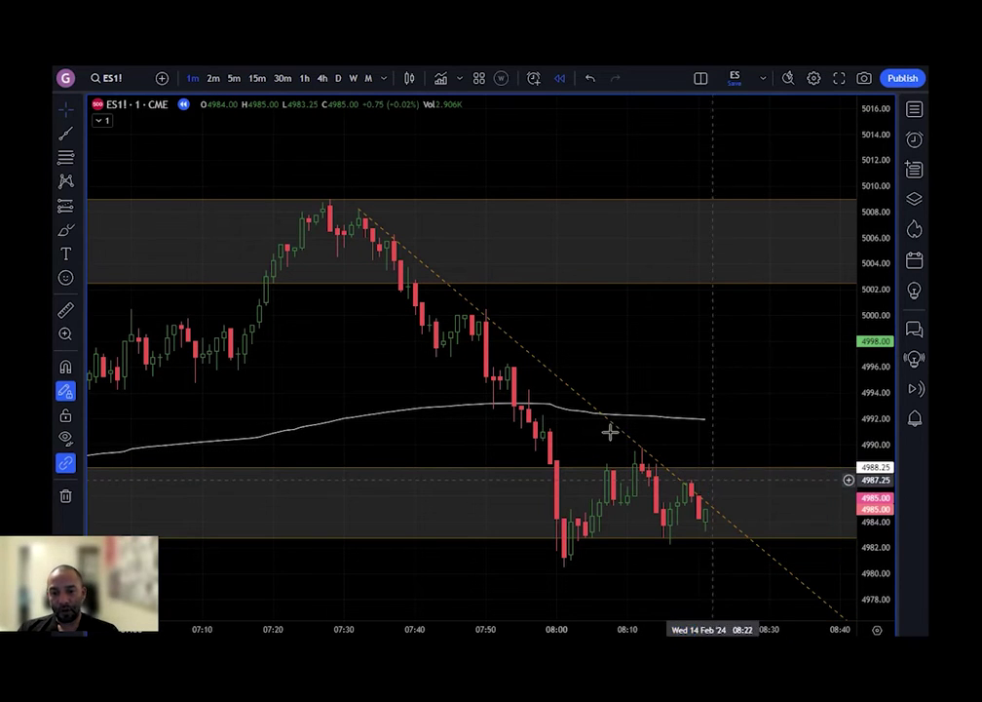
# Step: Draw a long position at 08:23 with entry 4985.50, target 4991.25 and stop 4981.50
pyautogui.click(81, 206)
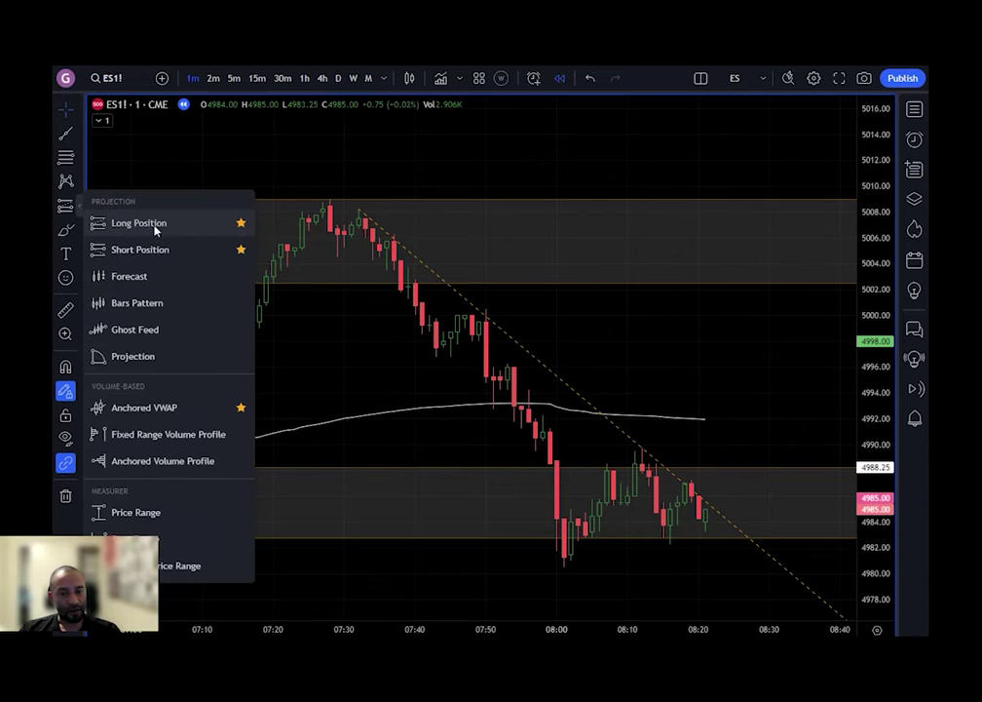
pyautogui.click(128, 224)
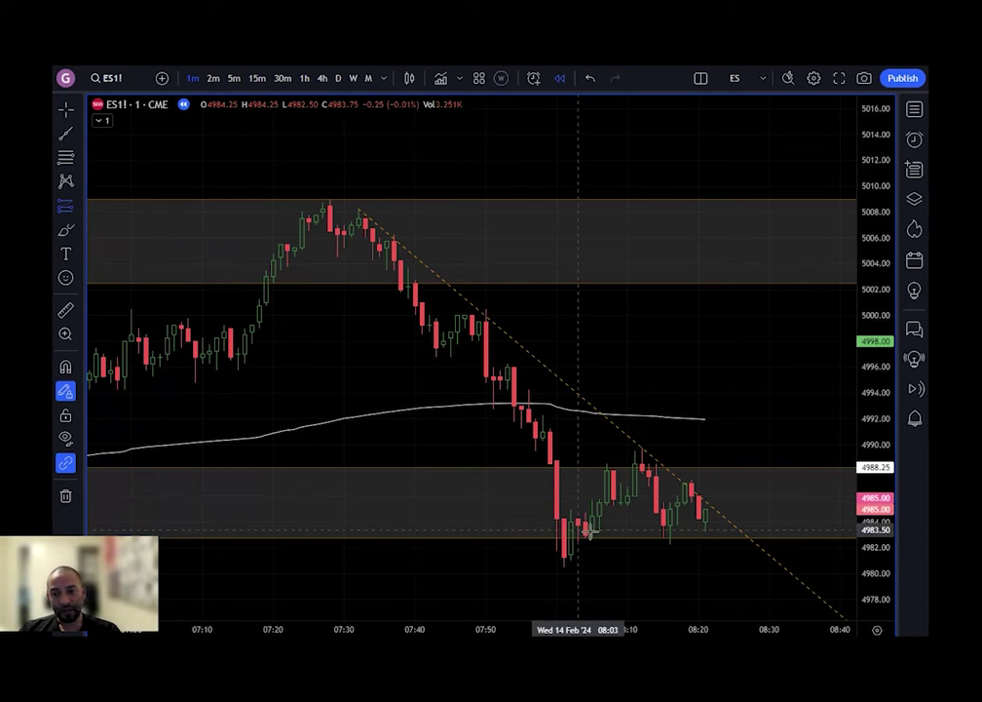
pyautogui.click(721, 502)
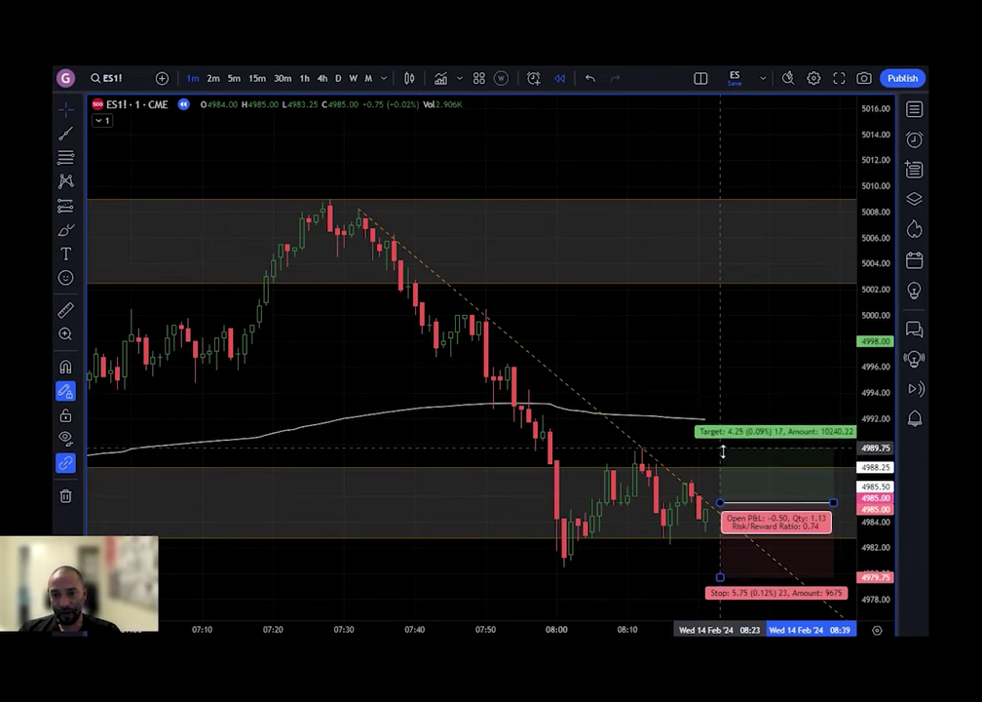
pyautogui.moveTo(717, 596); pyautogui.dragTo(719, 574)
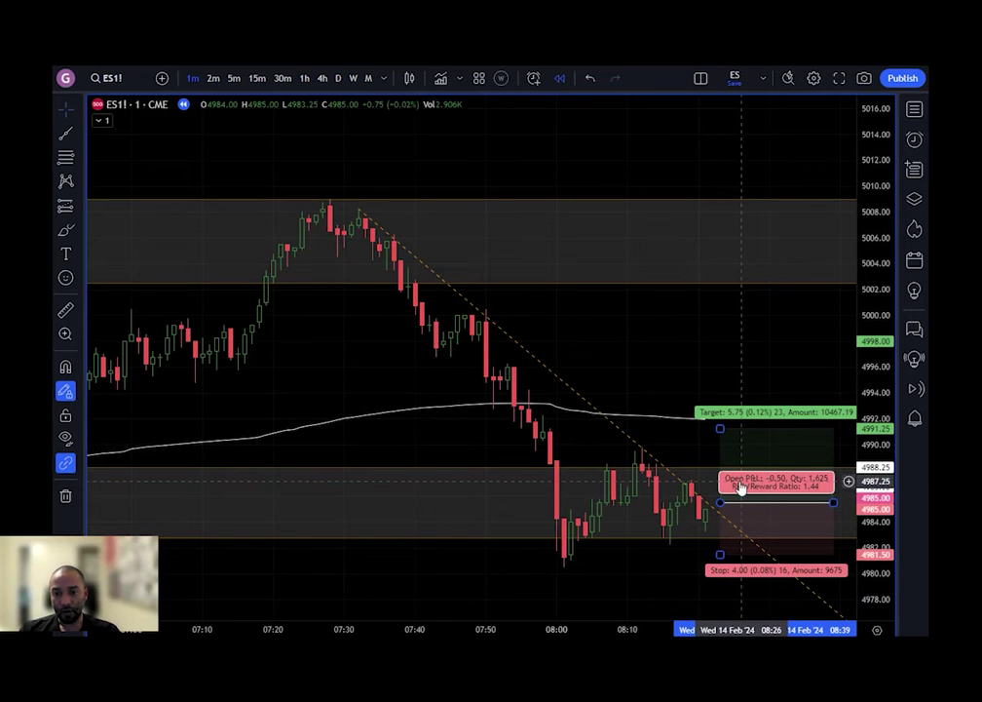
# Step: Open the long position's settings and examine the account size and lot size inputs
pyautogui.doubleClick(739, 487)
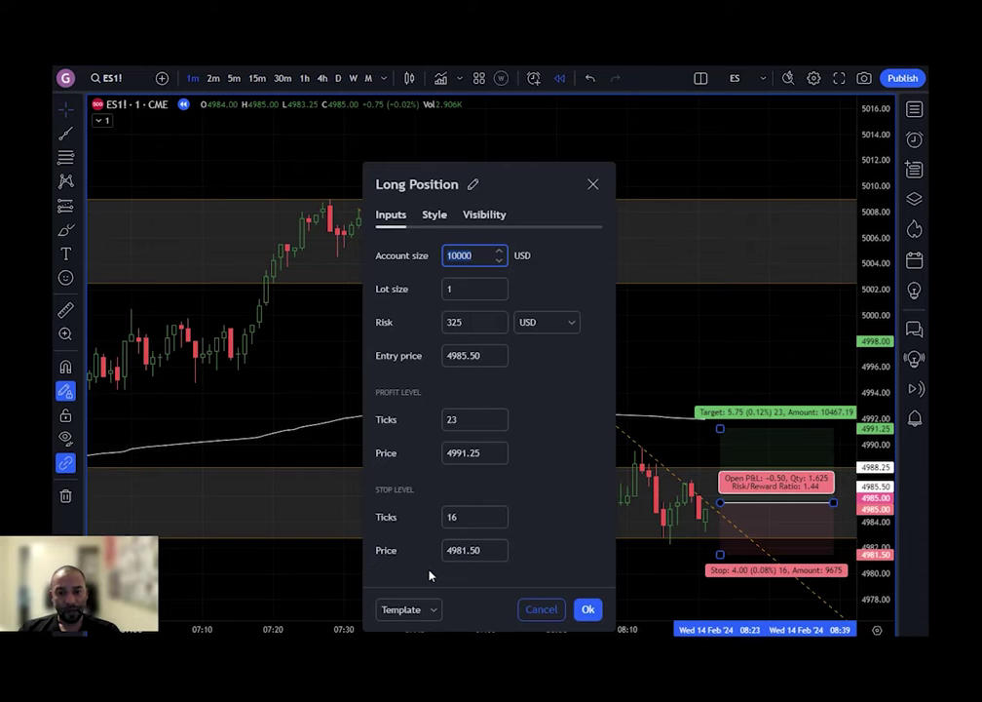
pyautogui.click(539, 386)
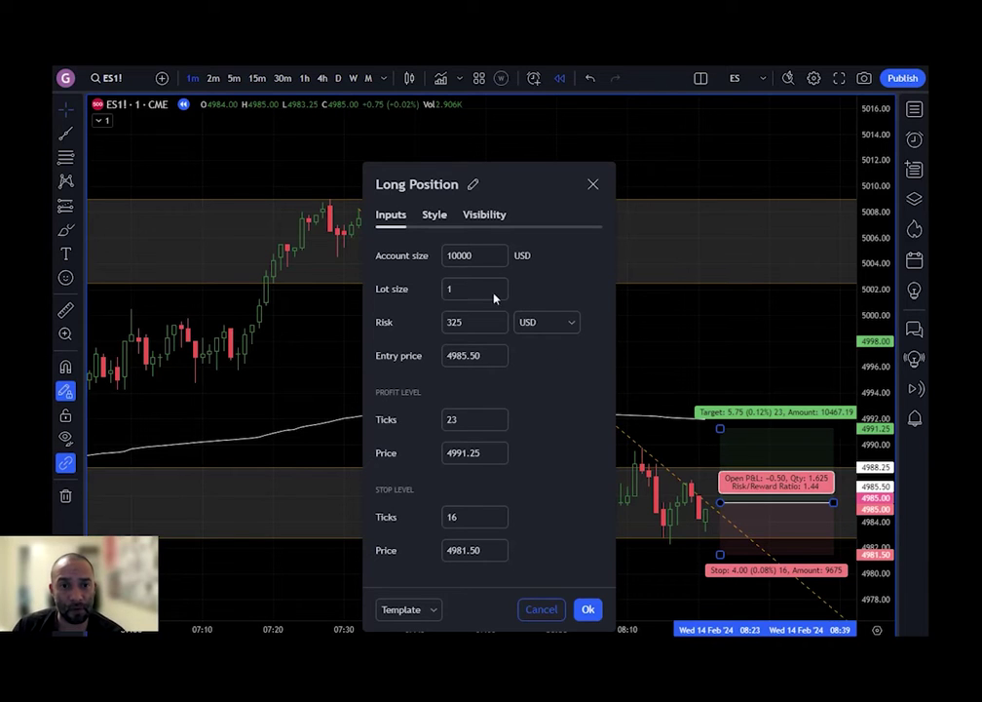
pyautogui.doubleClick(476, 255)
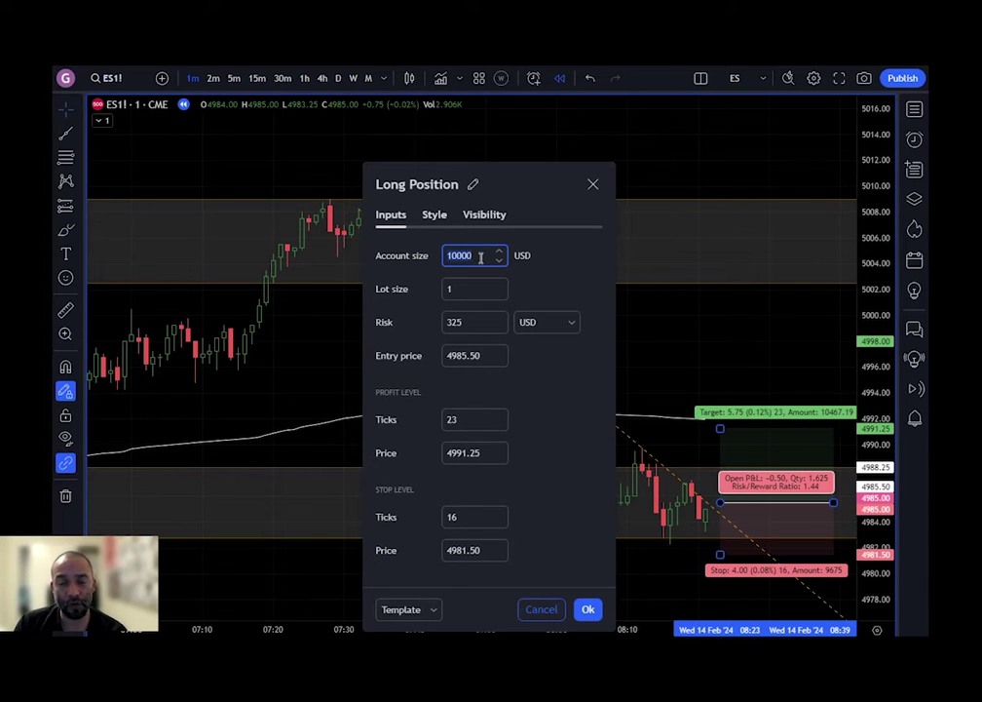
pyautogui.click(467, 279)
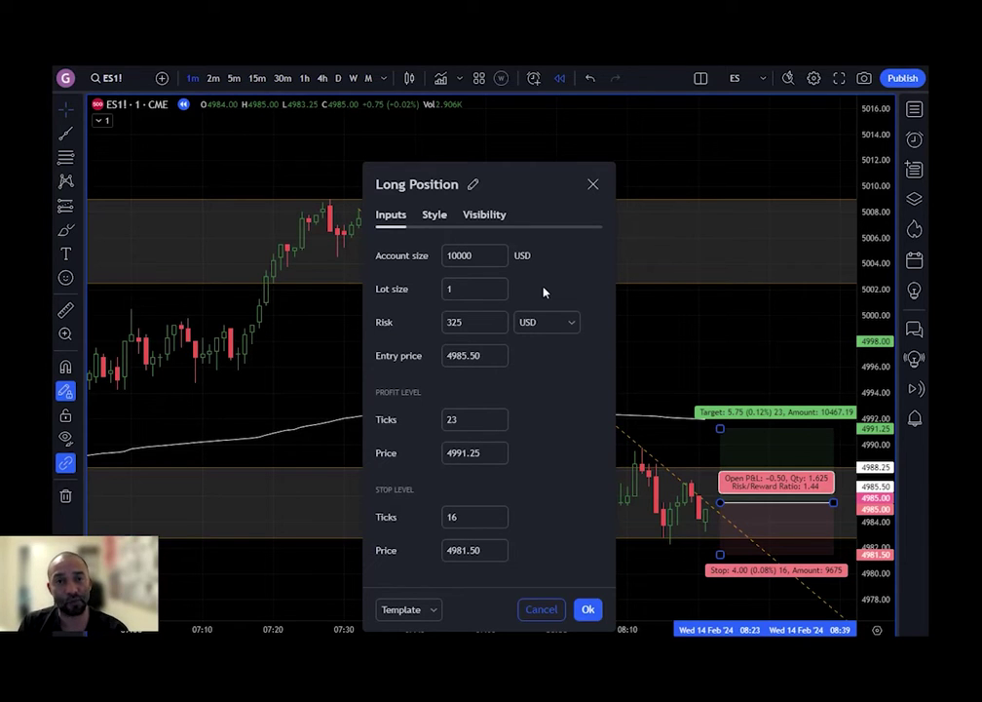
pyautogui.click(474, 288)
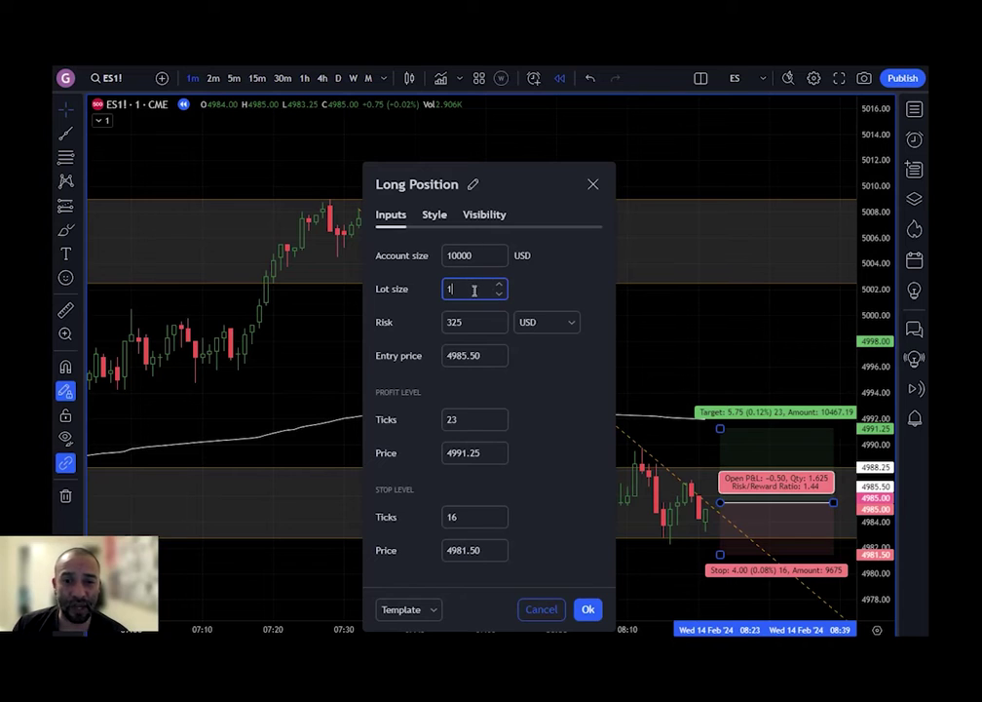
pyautogui.click(548, 291)
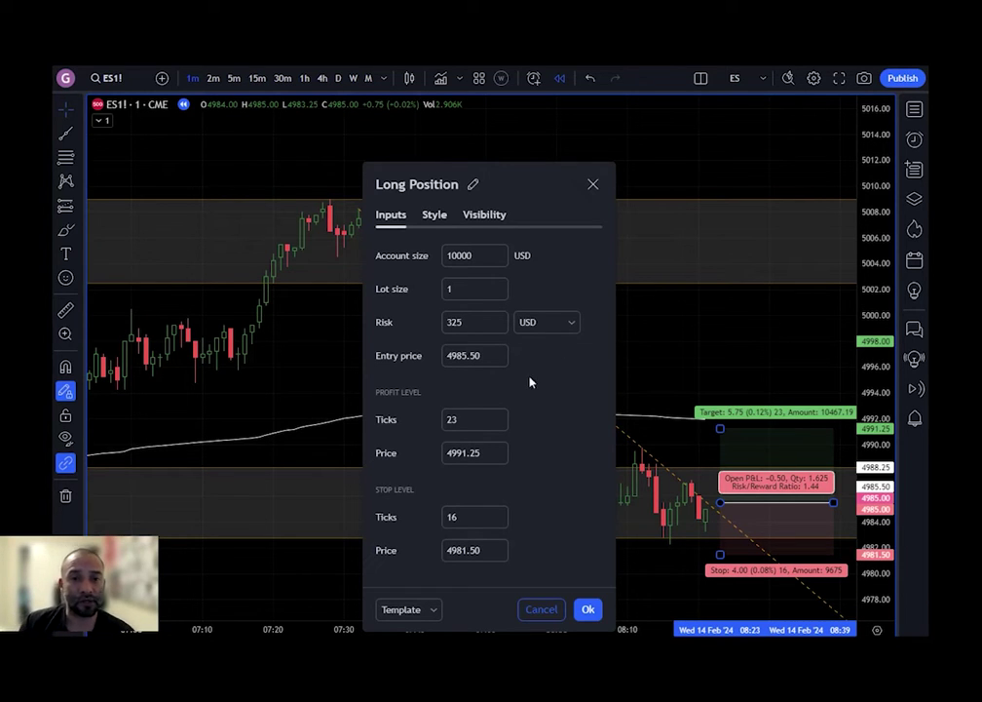
# Step: Examine the risk amount input and the units available for it in the long position's settings
pyautogui.click(481, 326)
pyautogui.click(410, 393)
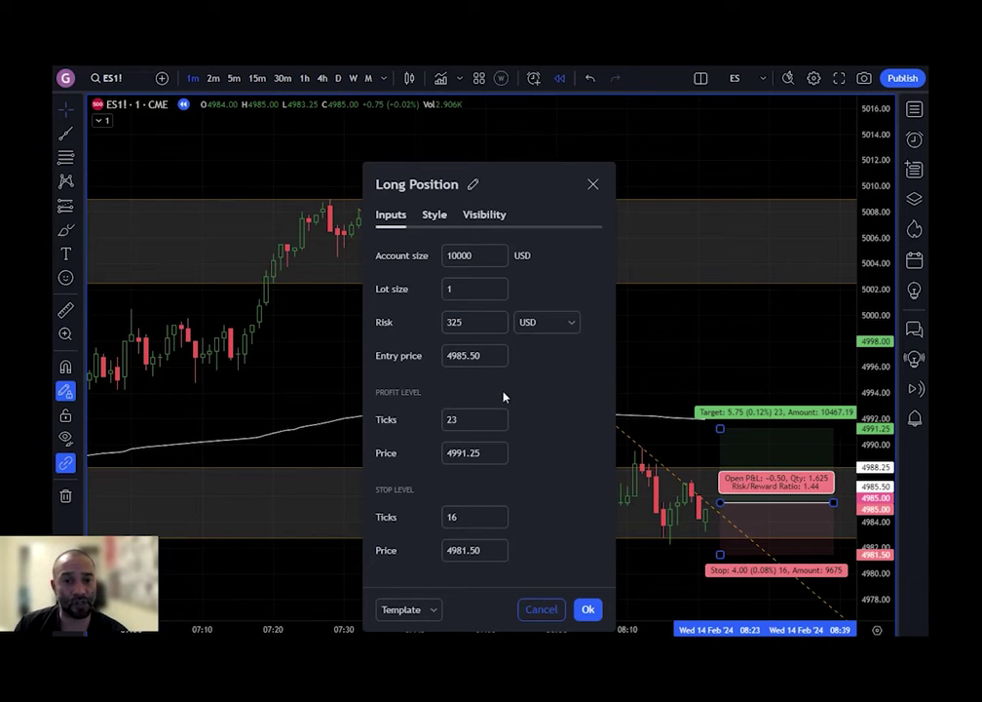
pyautogui.click(467, 323)
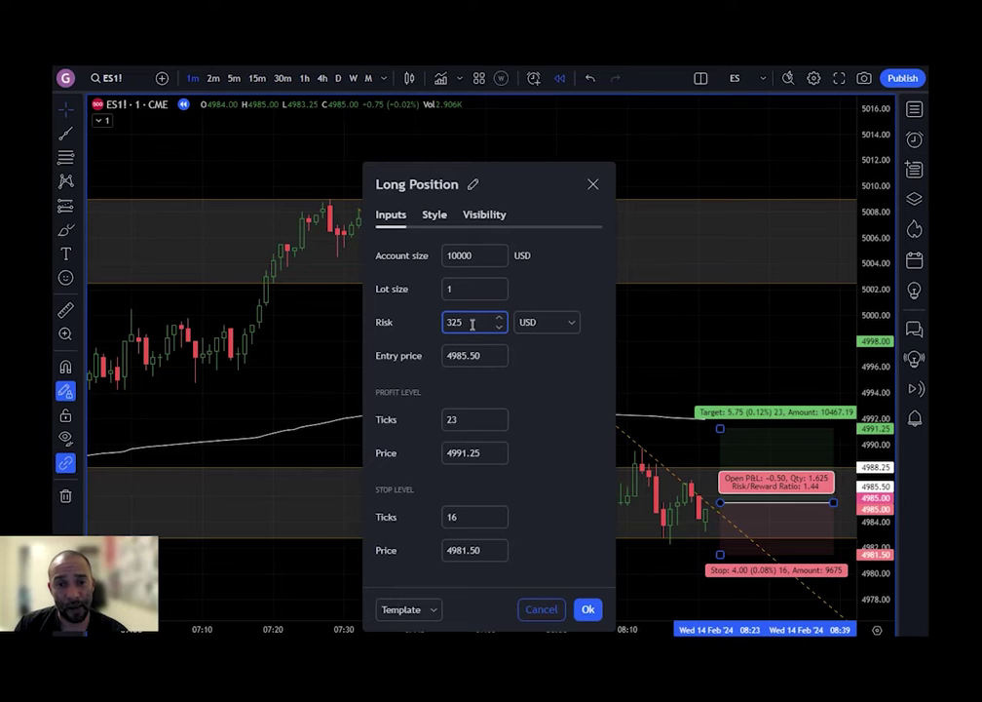
pyautogui.click(493, 395)
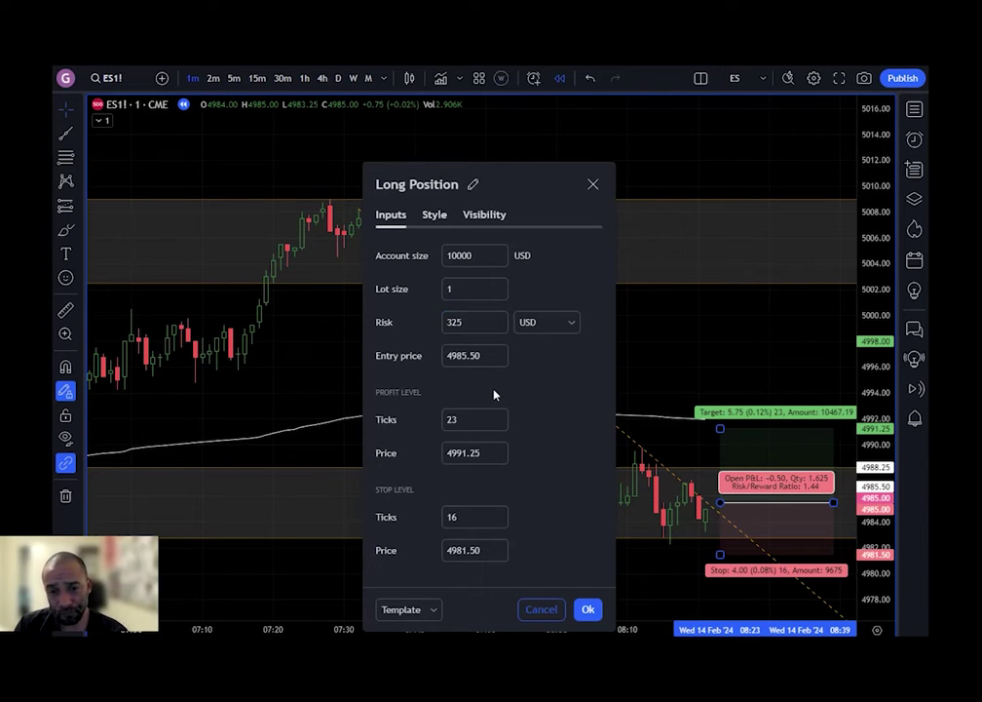
pyautogui.click(549, 325)
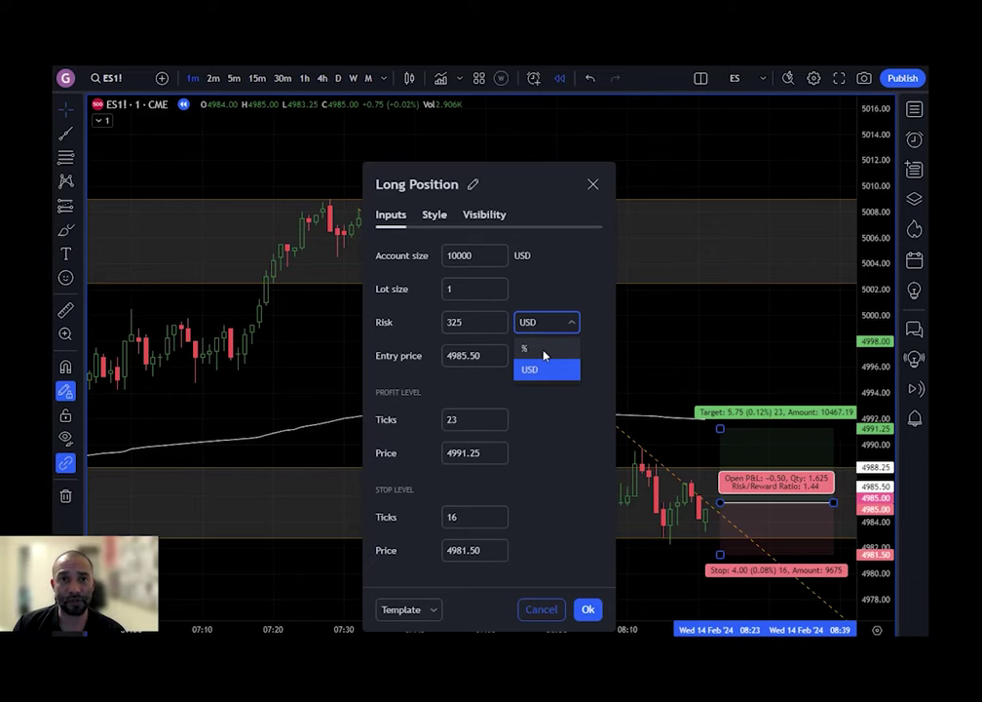
pyautogui.click(483, 322)
pyautogui.click(419, 346)
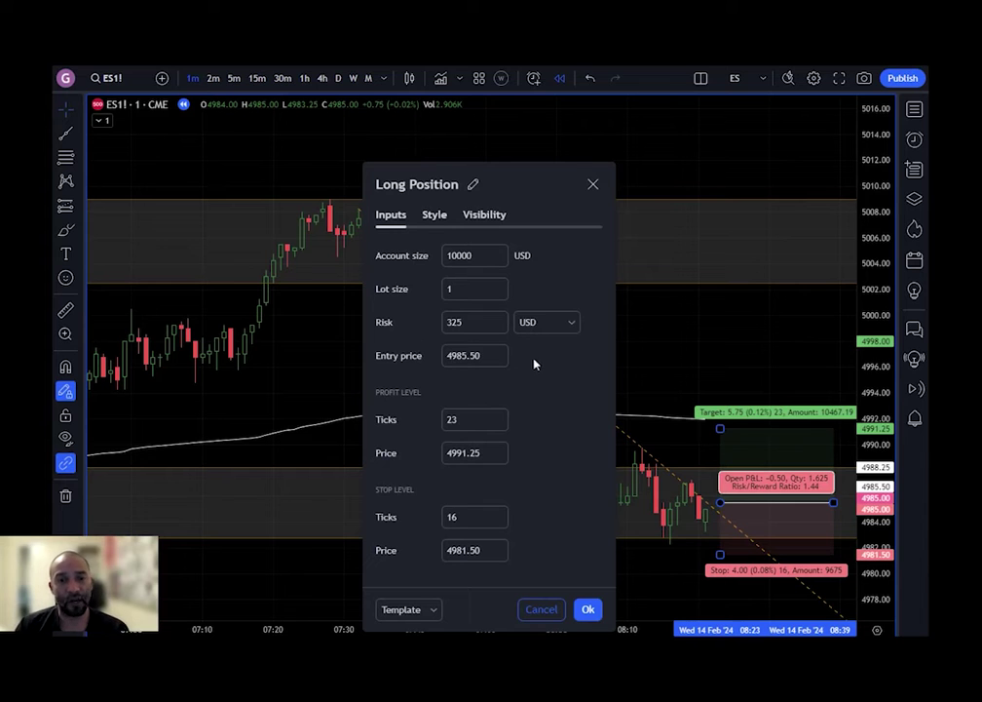
# Step: Switch the long position's risk unit to % and set the risk to 2
pyautogui.click(545, 332)
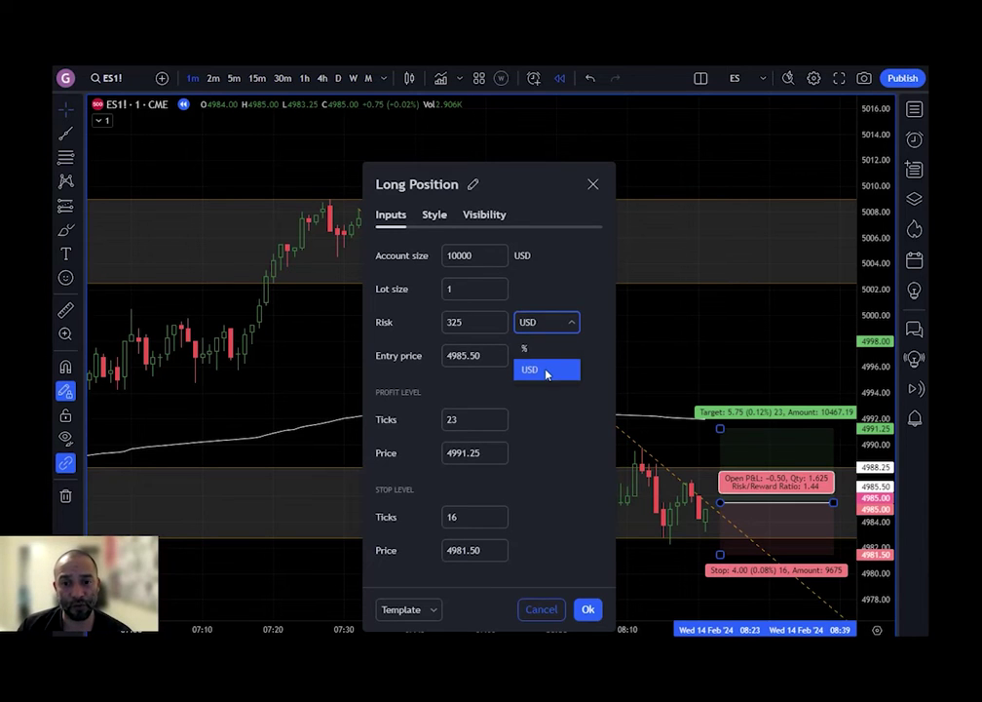
pyautogui.click(533, 348)
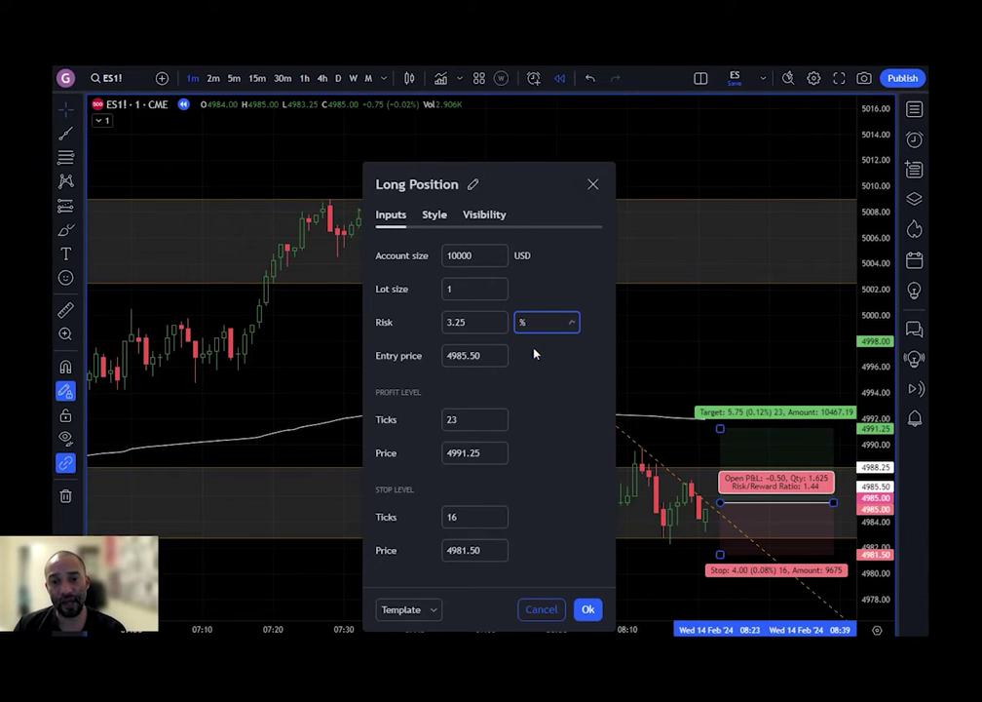
pyautogui.click(466, 322)
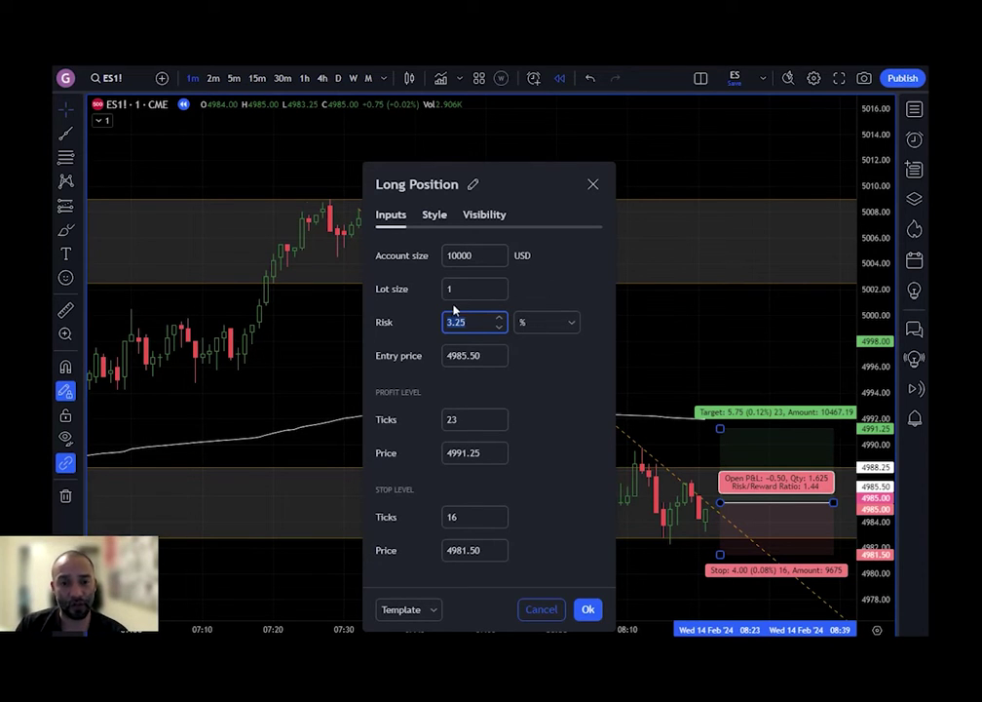
pyautogui.write('2')
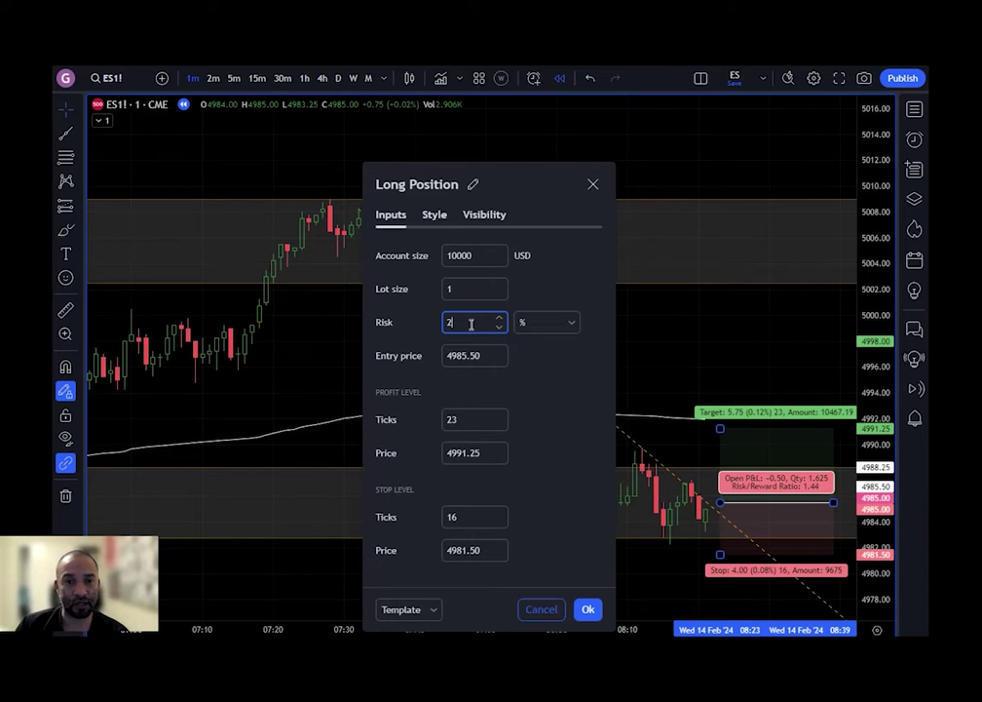
pyautogui.click(516, 387)
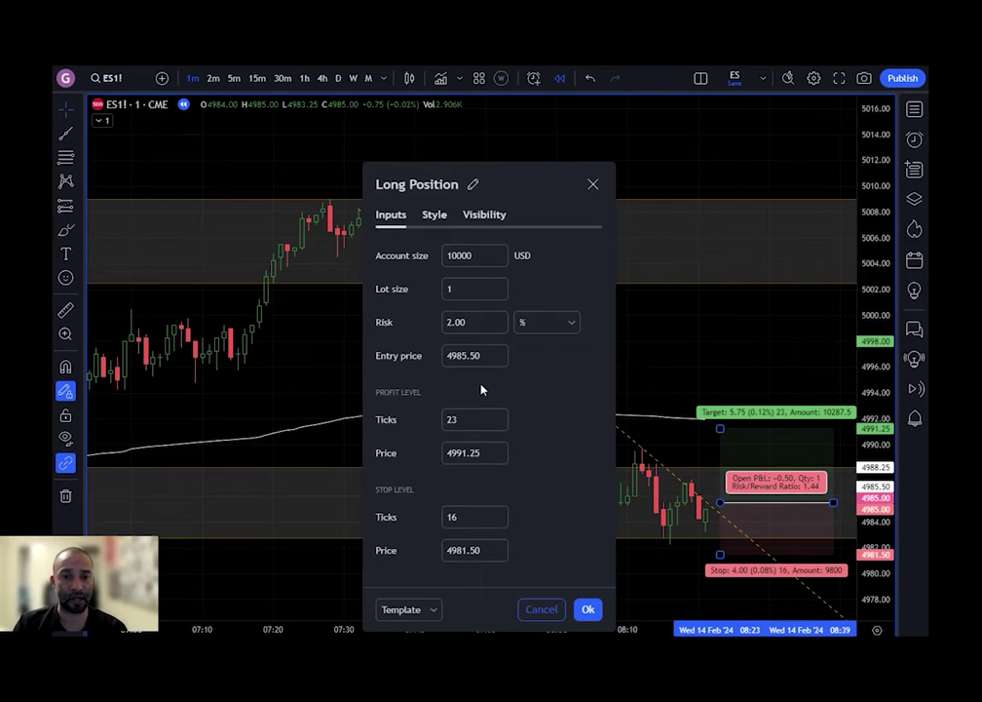
# Step: Set the long position's entry price to 4986.25
pyautogui.click(489, 354)
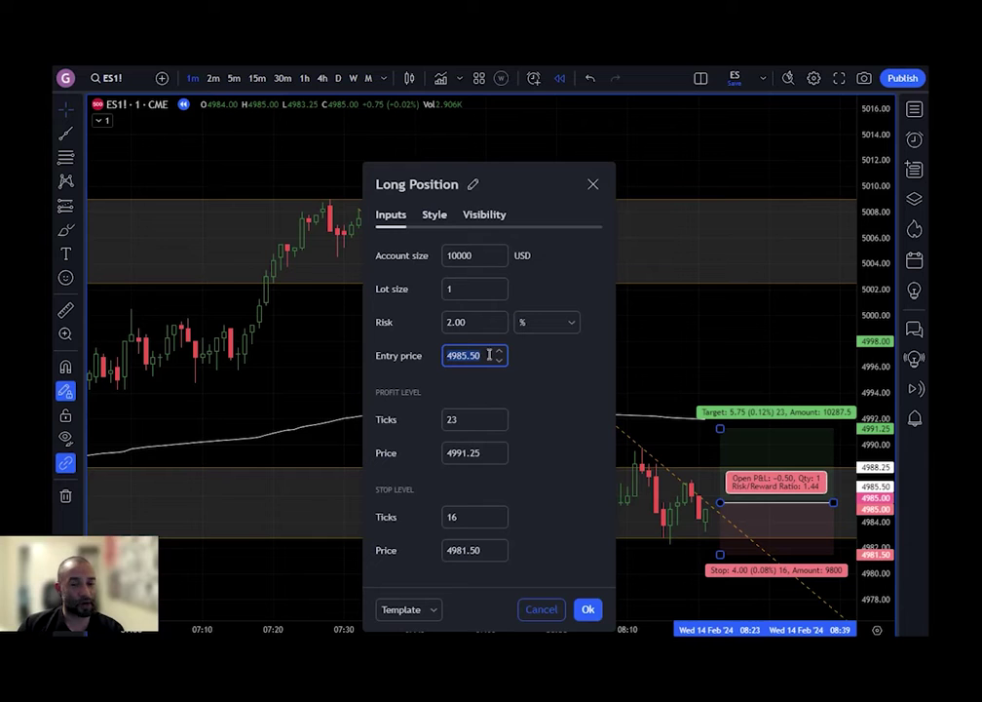
pyautogui.click(485, 408)
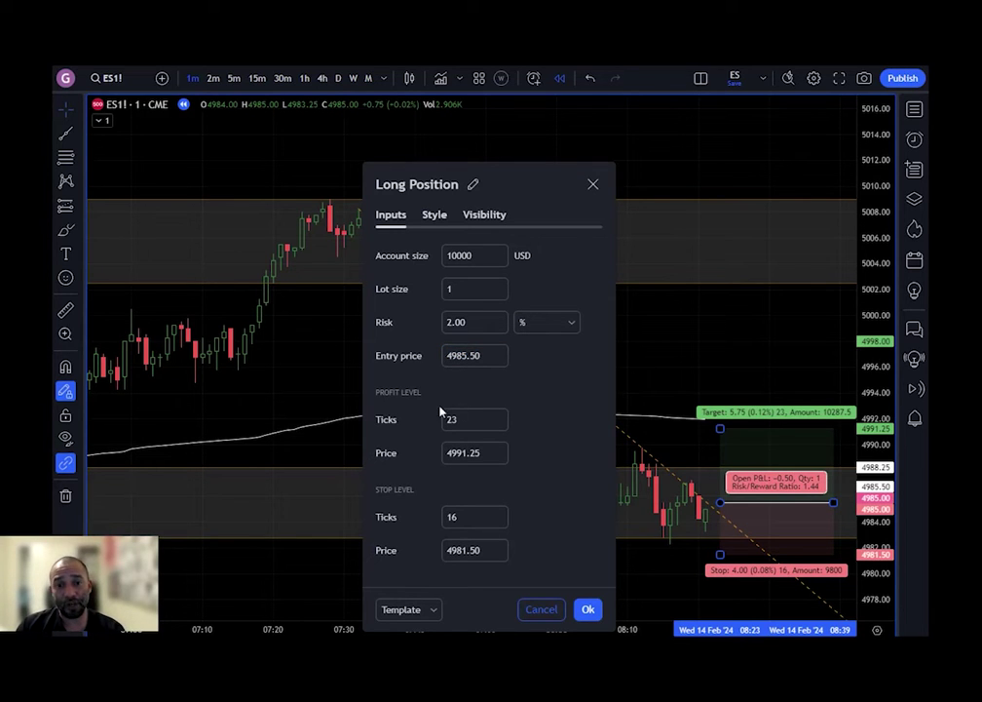
pyautogui.click(500, 352)
pyautogui.click(500, 352)
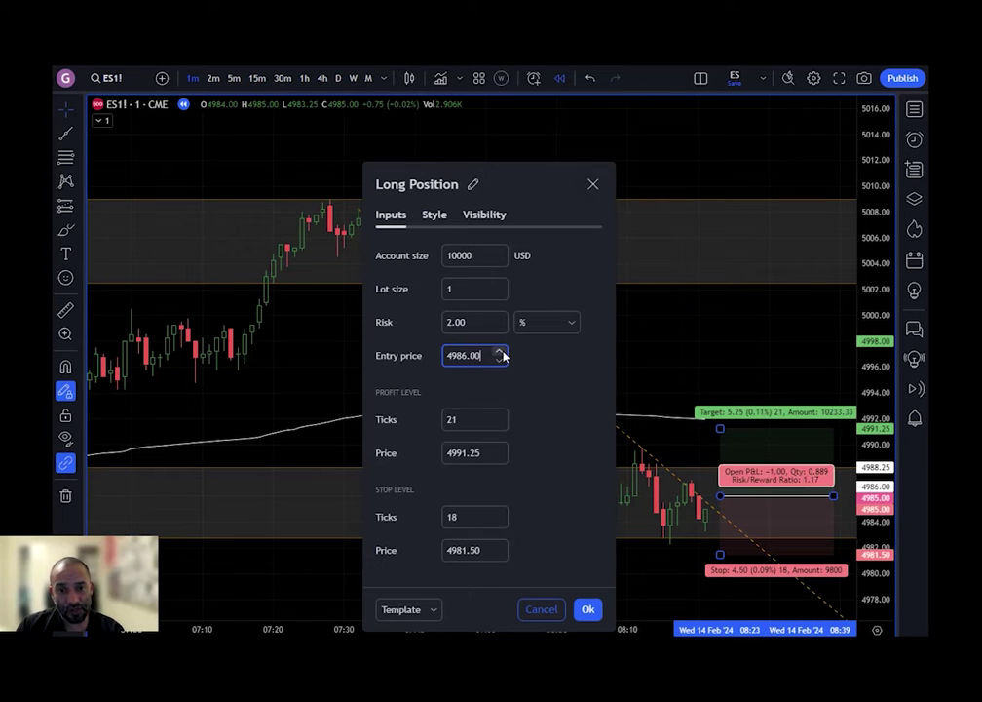
pyautogui.write('4986.25')
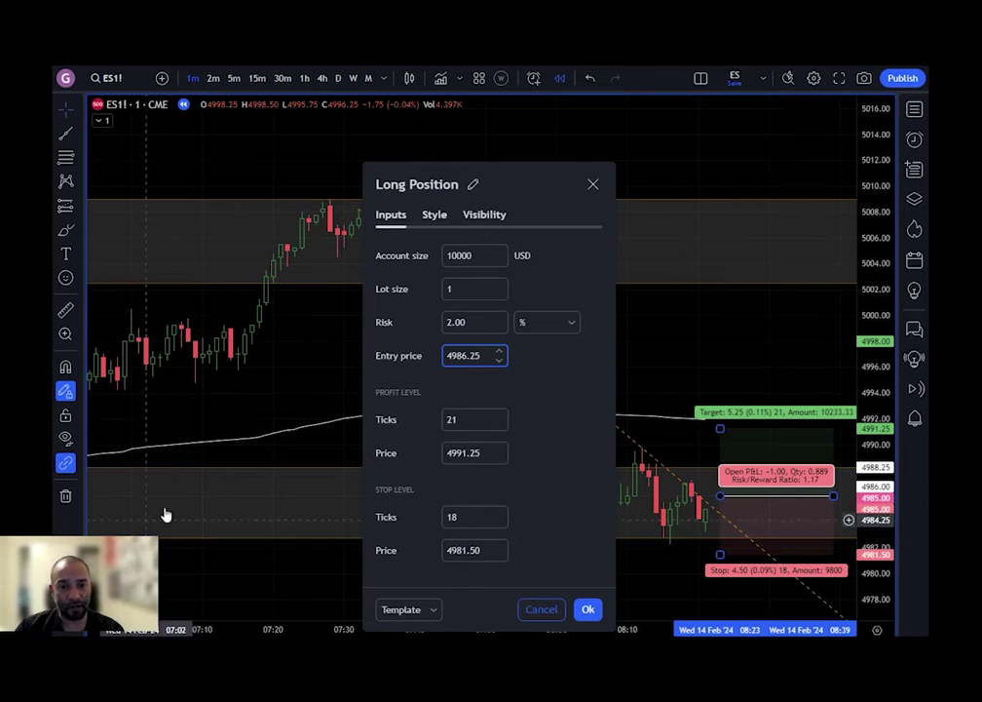
pyautogui.click(424, 392)
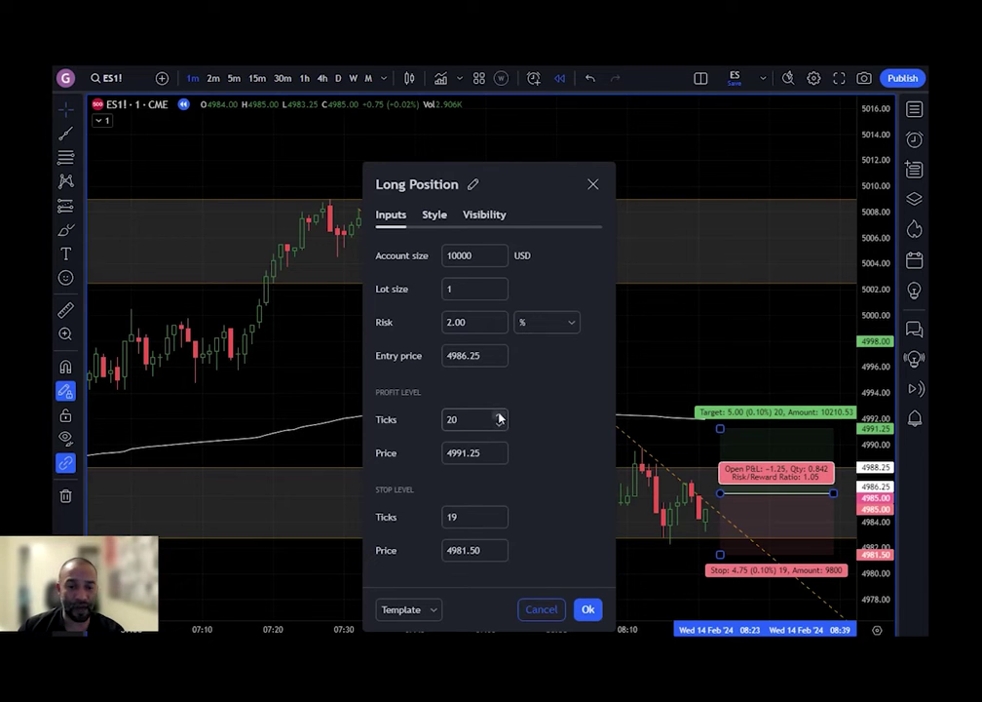
# Step: Try raising the profit level to 22 ticks and return it to 20
pyautogui.click(471, 419)
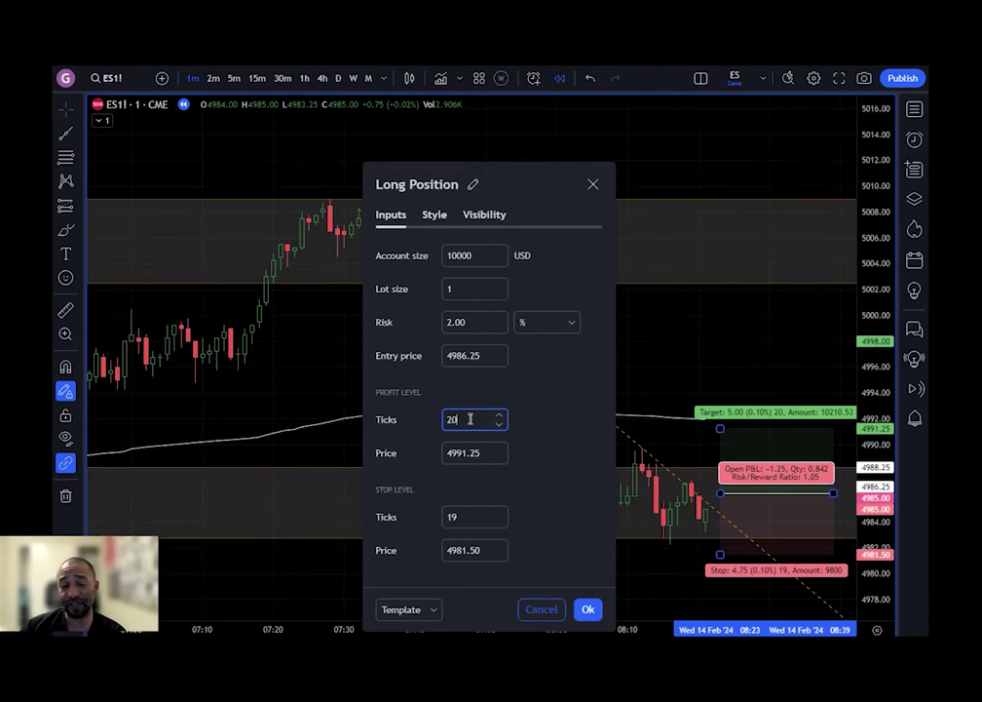
pyautogui.click(499, 415)
pyautogui.click(499, 415)
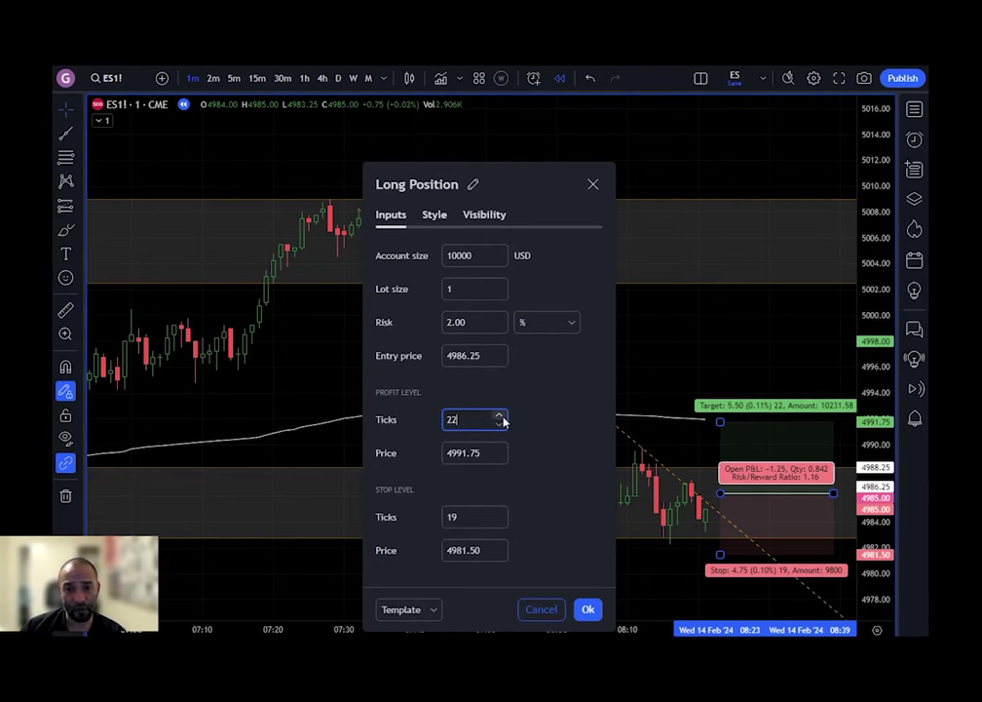
pyautogui.click(499, 424)
pyautogui.click(499, 424)
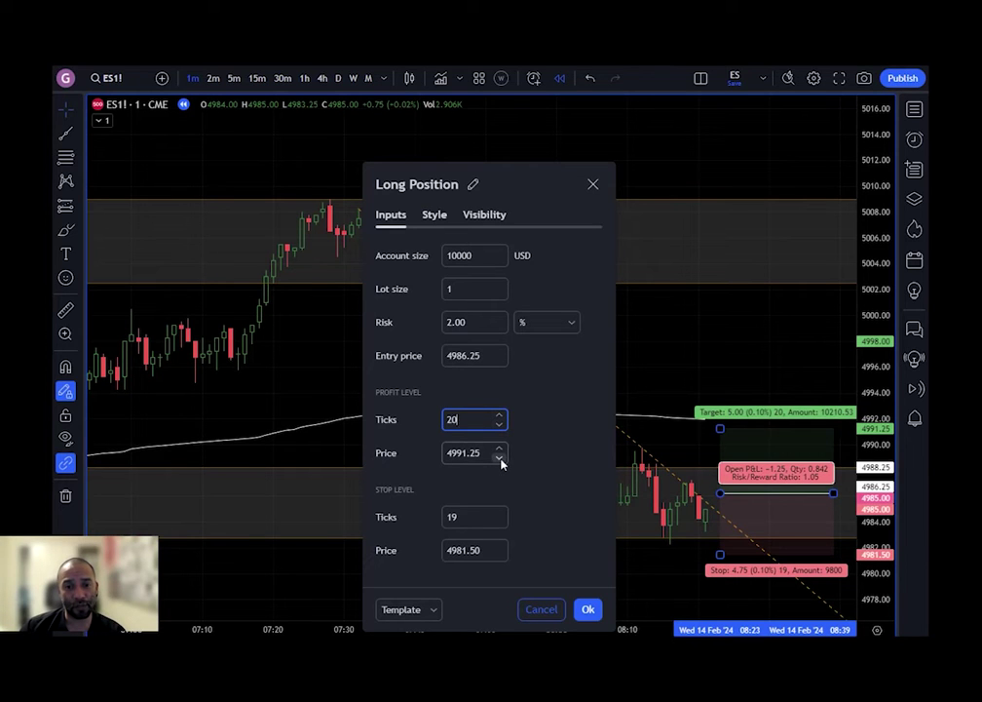
# Step: Try lowering and raising the profit level's price in small increments
pyautogui.click(499, 458)
pyautogui.click(500, 459)
pyautogui.click(500, 459)
pyautogui.click(499, 448)
pyautogui.click(499, 448)
pyautogui.click(499, 447)
# Step: Set the profit level's distance to 23 ticks
pyautogui.click(465, 414)
pyautogui.press('BackSpace')
pyautogui.write('3')
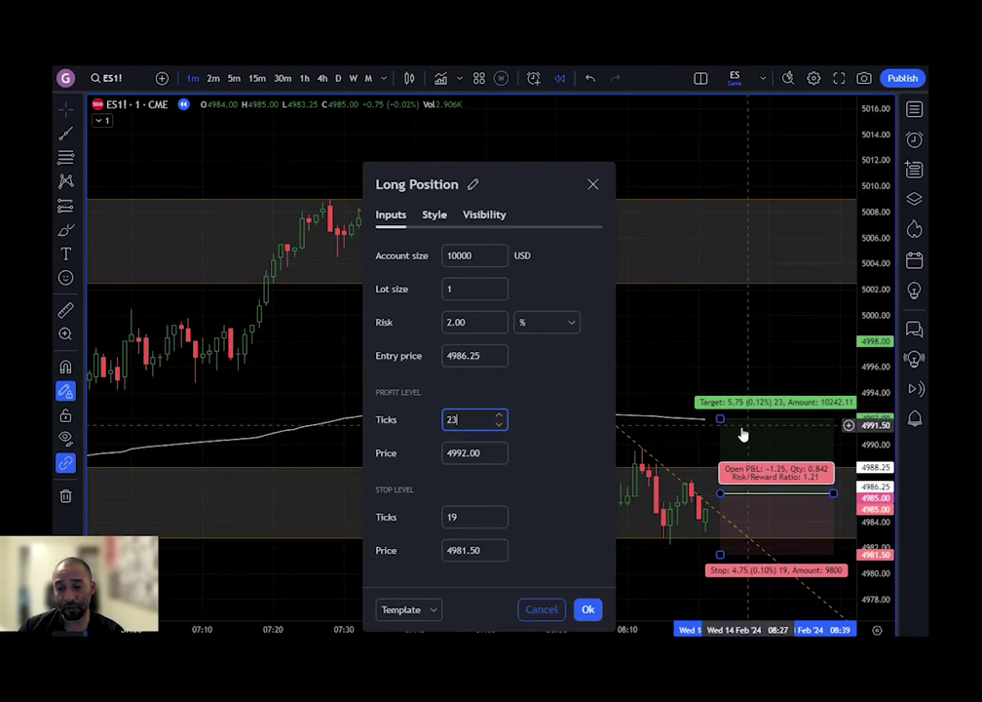
# Step: Set the profit level's price to 4991.75
pyautogui.click(475, 454)
pyautogui.doubleClick(484, 453)
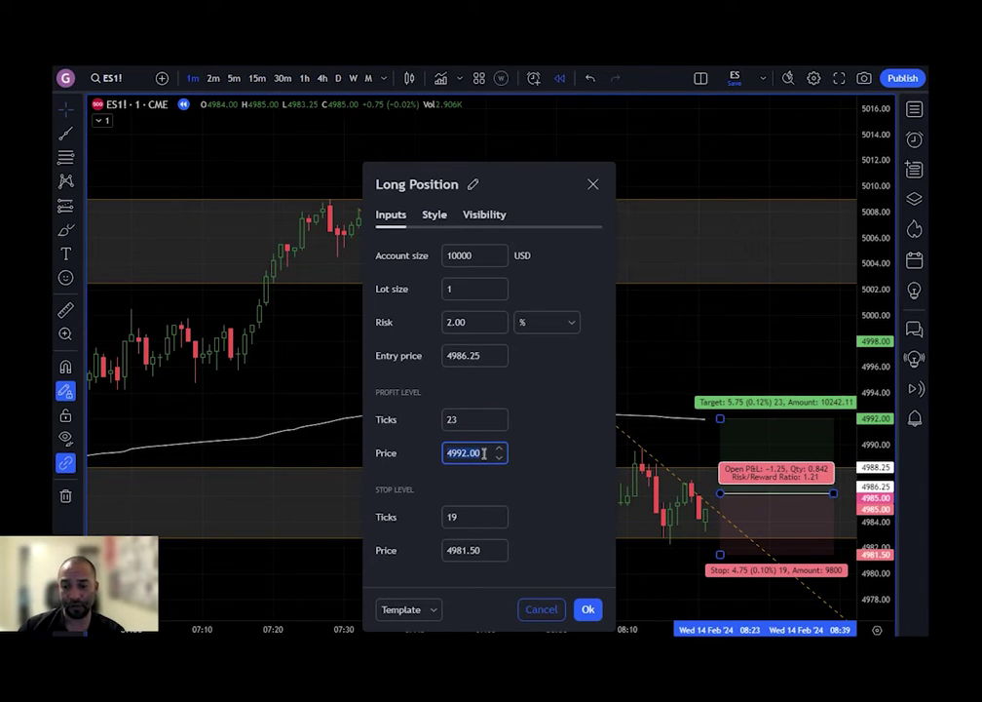
pyautogui.write('4')
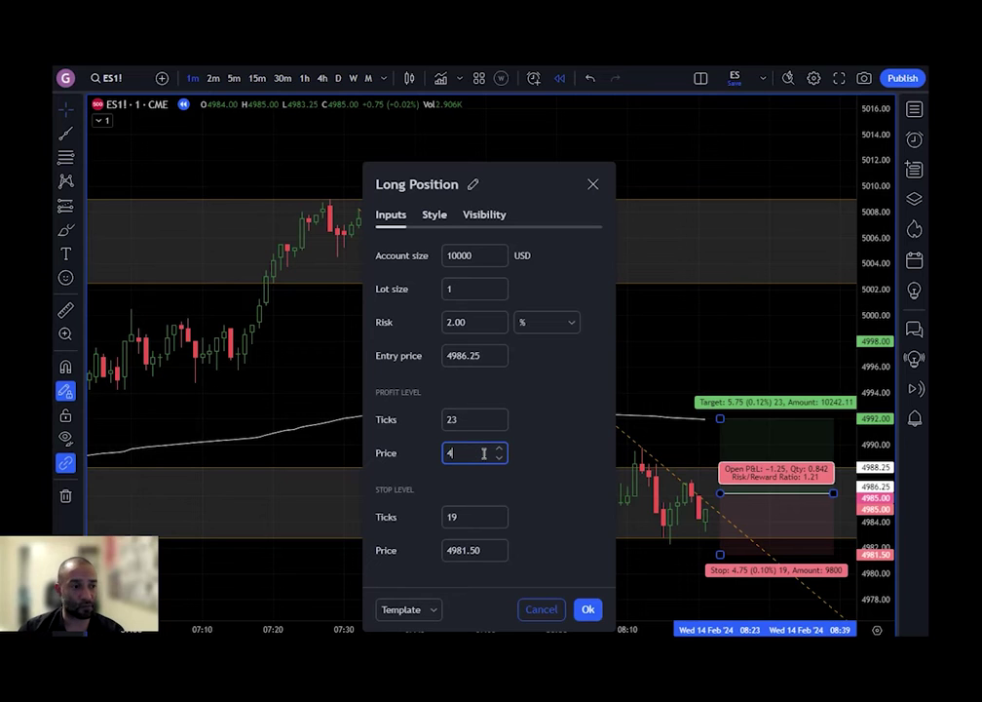
pyautogui.write('991.75')
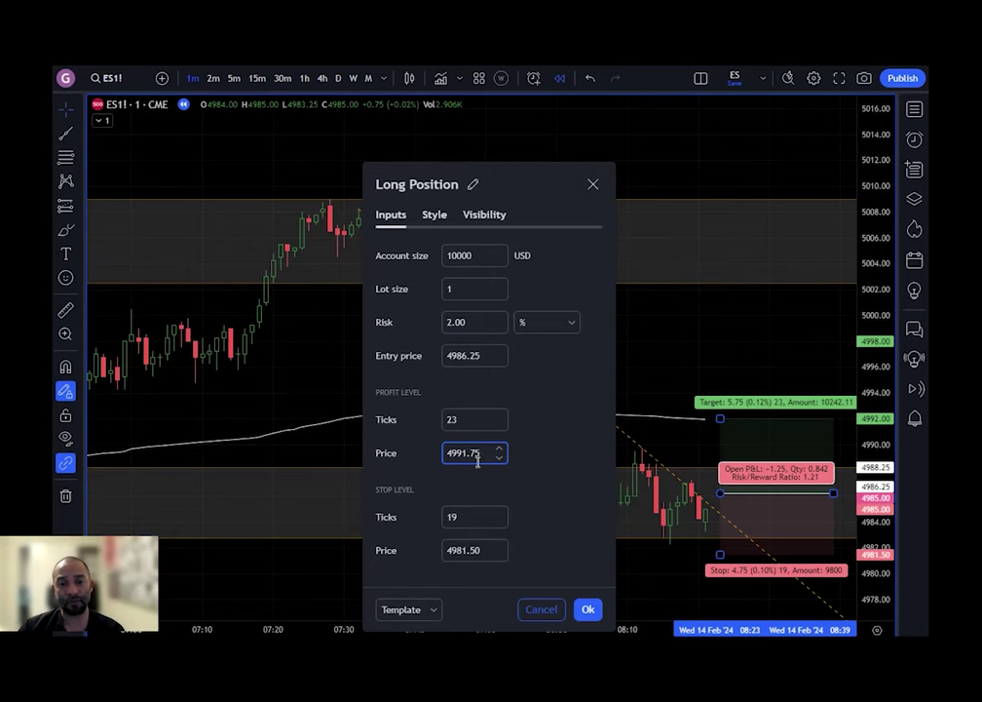
pyautogui.press('Tab')
# Step: Set the stop level's price to 4983.00 and apply the long position's settings
pyautogui.doubleClick(474, 551)
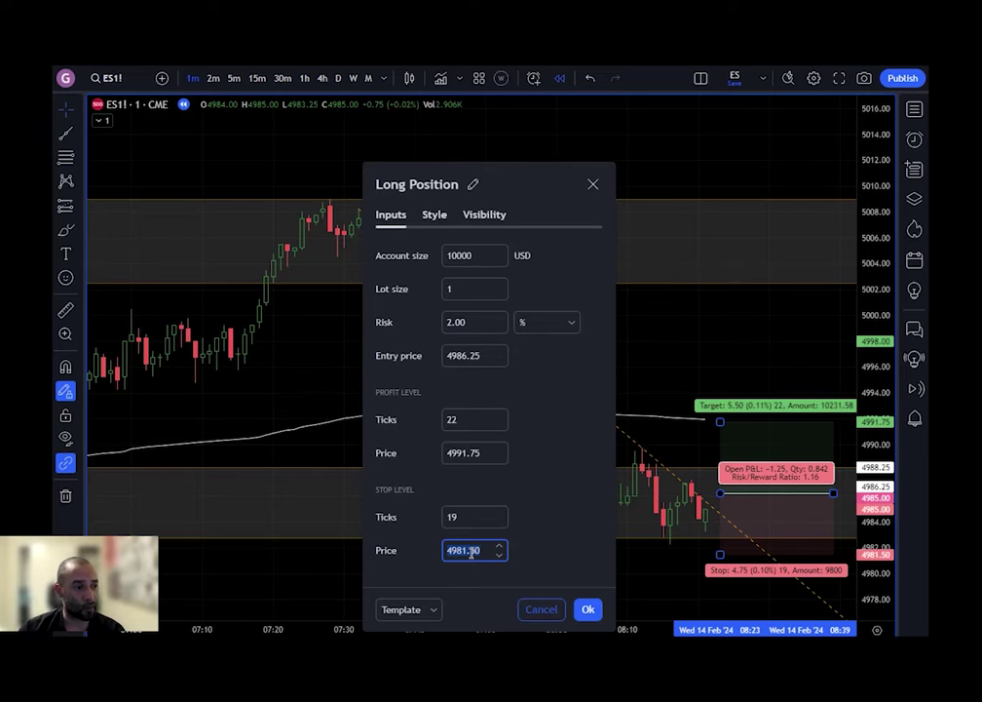
pyautogui.write('4983.00')
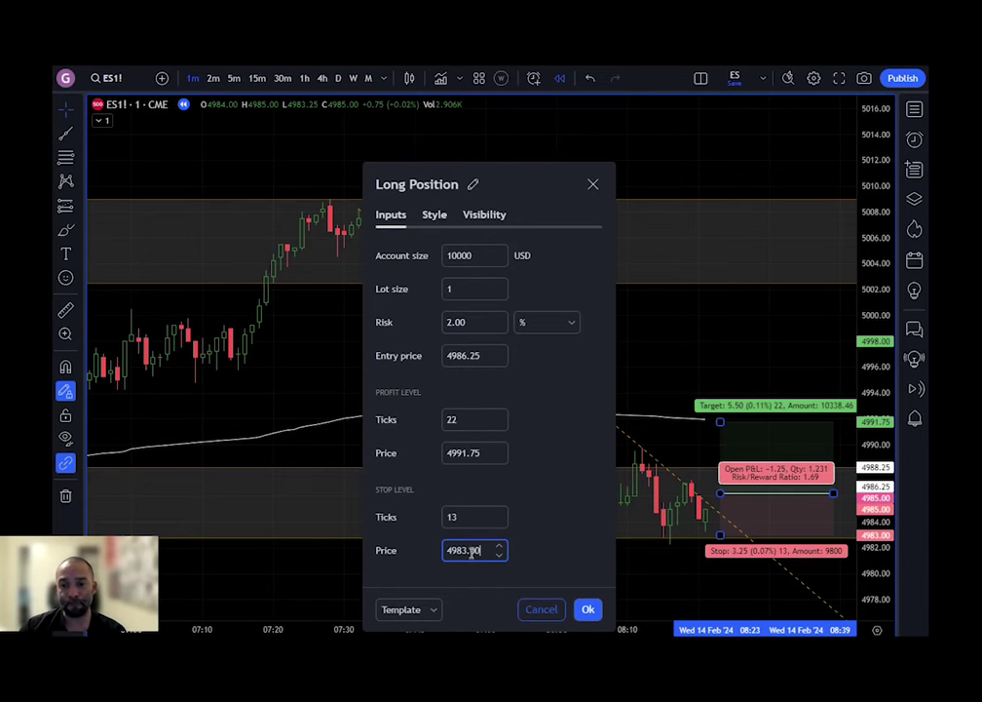
pyautogui.press('Return')
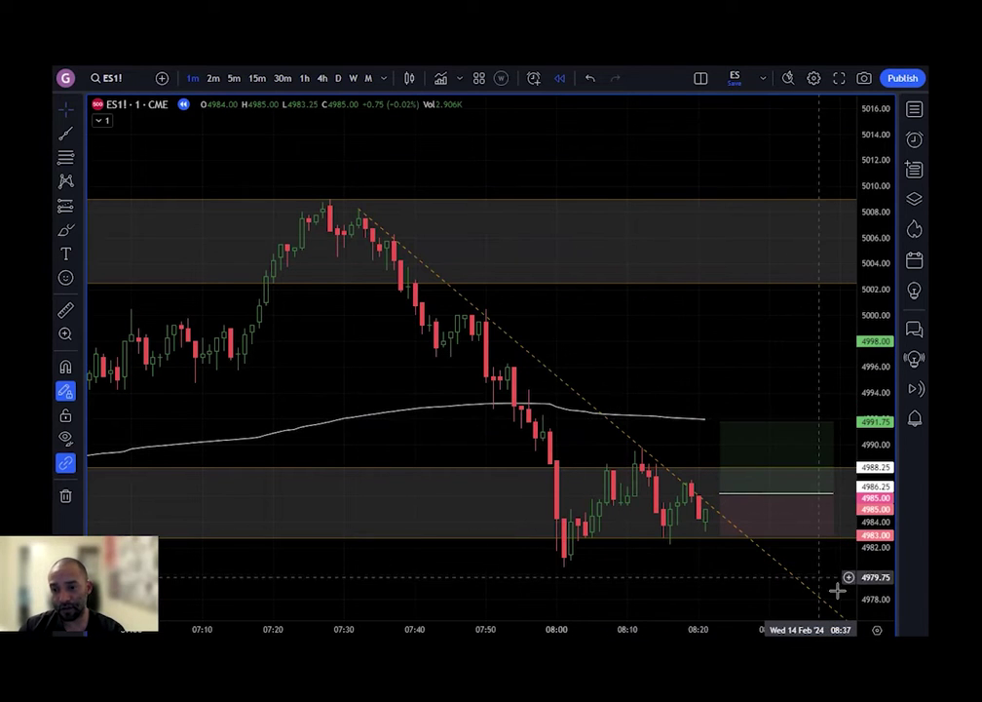
# Step: Nudge the long position on the chart to start at 08:22 with its entry at 4985.50
pyautogui.moveTo(825, 533)
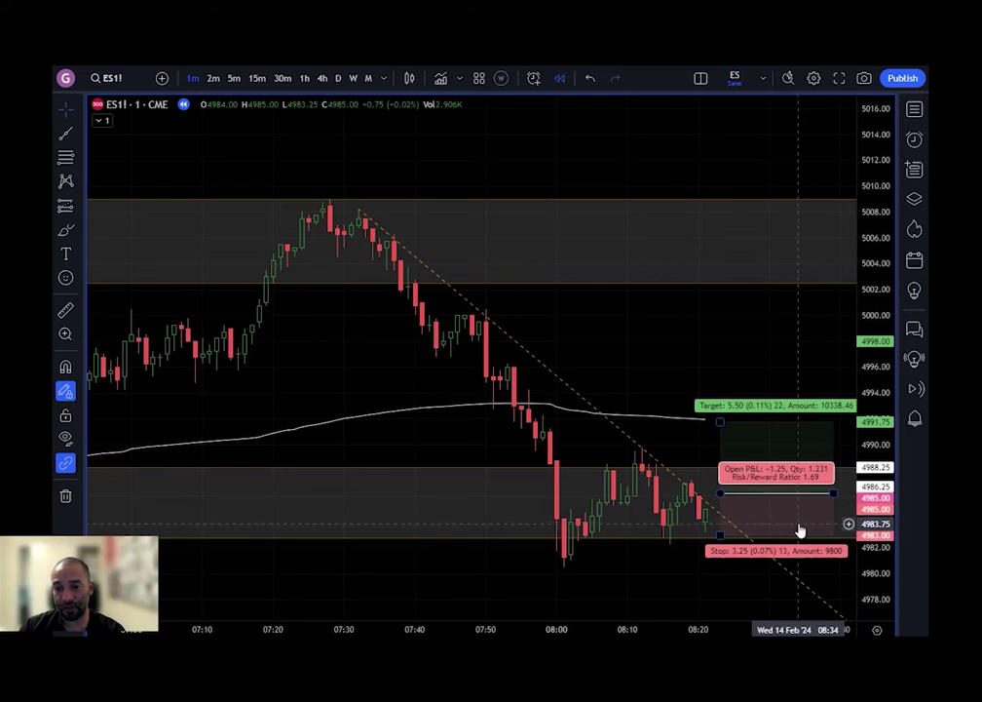
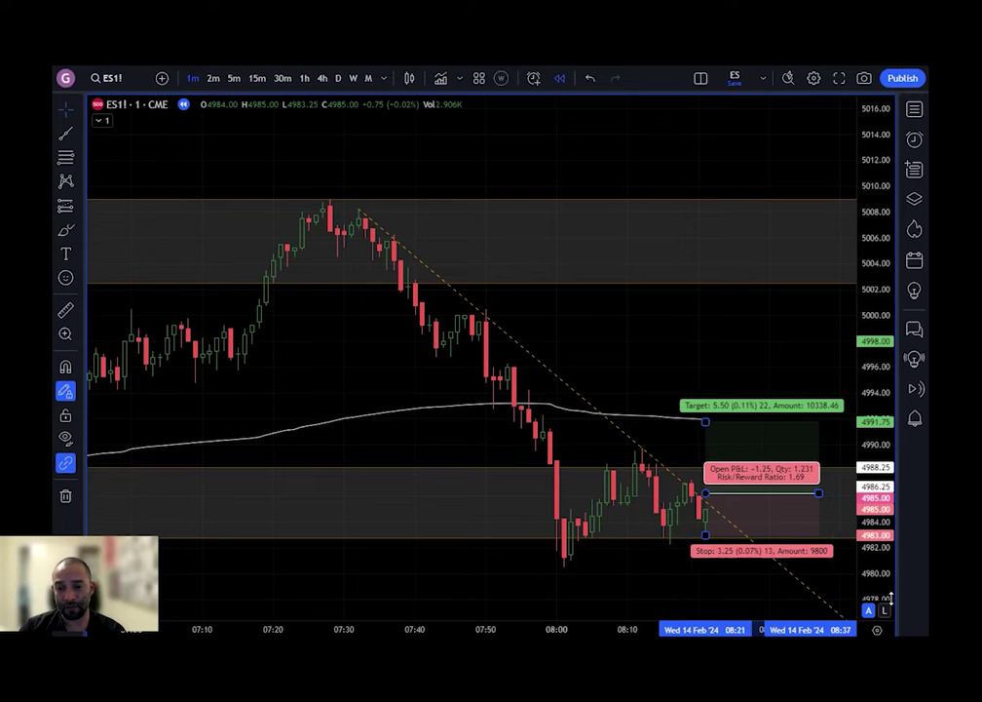
pyautogui.press('Right')
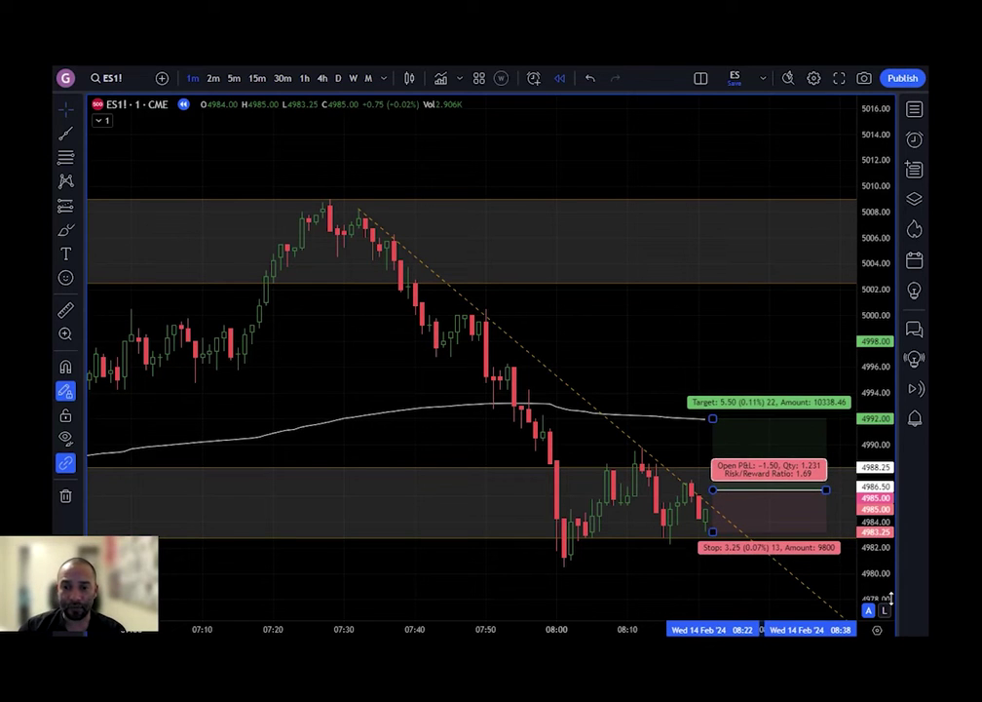
pyautogui.press('Down')
pyautogui.press('Down')
pyautogui.press('Down')
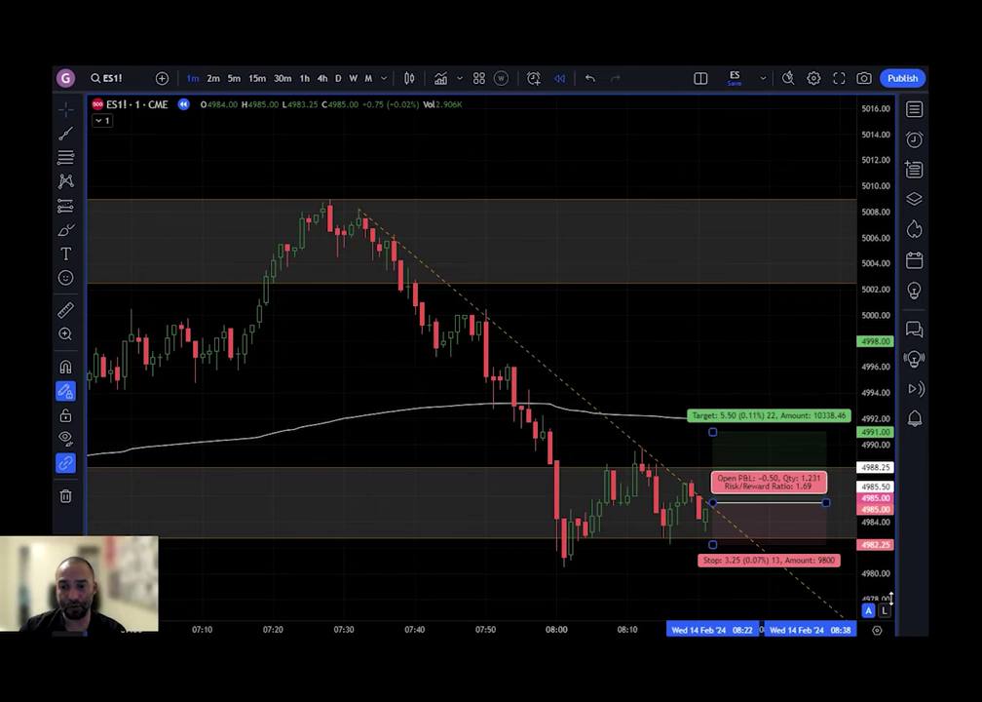
# Step: Move the long position to start at 08:21 with its entry at 4986.25 and deselect it
pyautogui.moveTo(769, 492)
pyautogui.mouseDown()
pyautogui.moveTo(769, 511)
pyautogui.moveTo(769, 453)
pyautogui.moveTo(769, 490)
pyautogui.moveTo(763, 471)
pyautogui.moveTo(761, 479)
pyautogui.mouseUp()
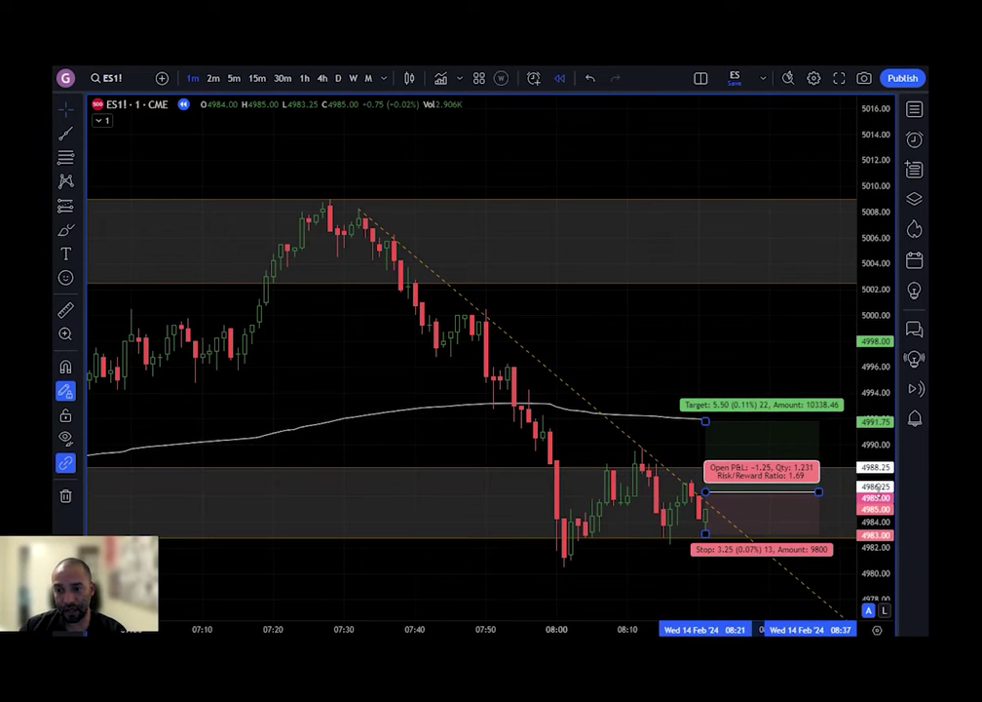
pyautogui.click(728, 355)
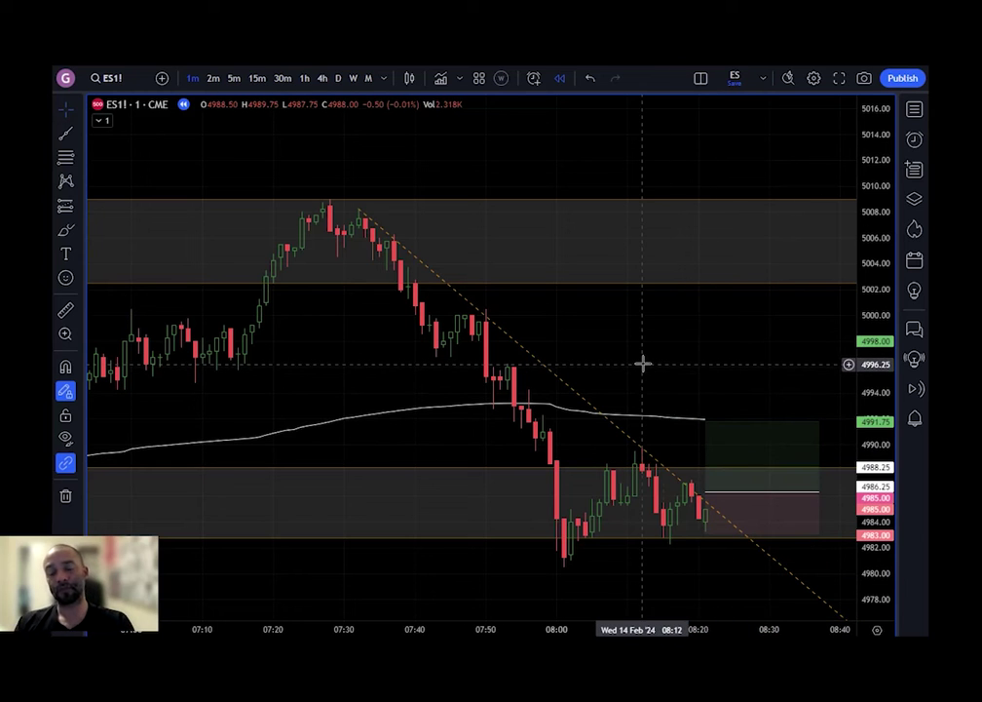
# Step: Open the long position's settings and examine the account size against its target and stop amounts
pyautogui.click(740, 447)
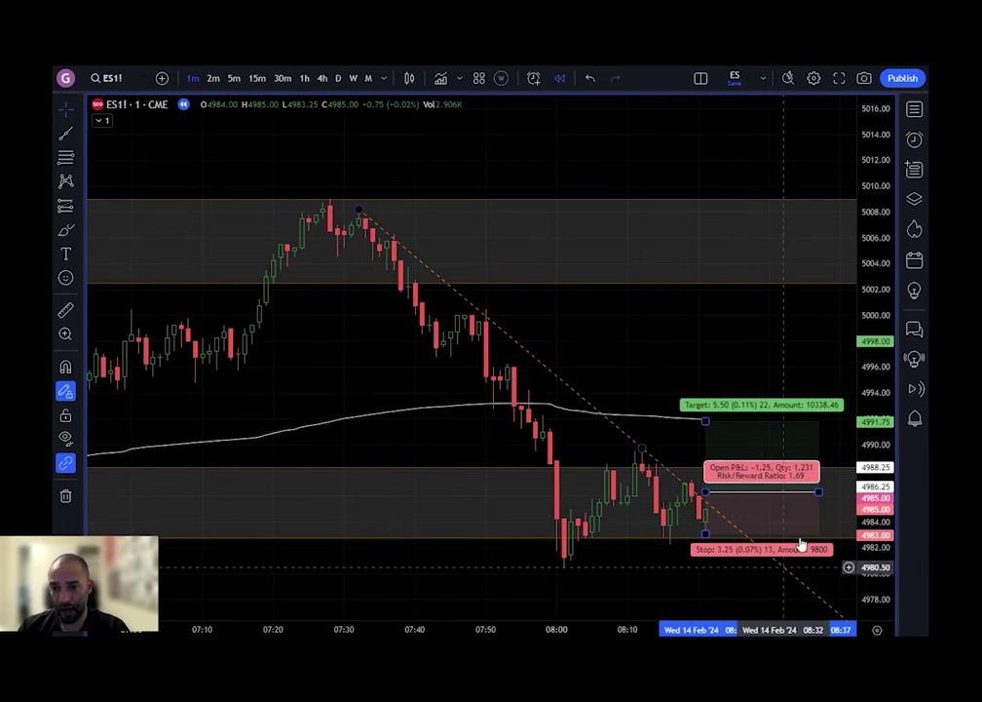
pyautogui.scroll(1, 781, 368)
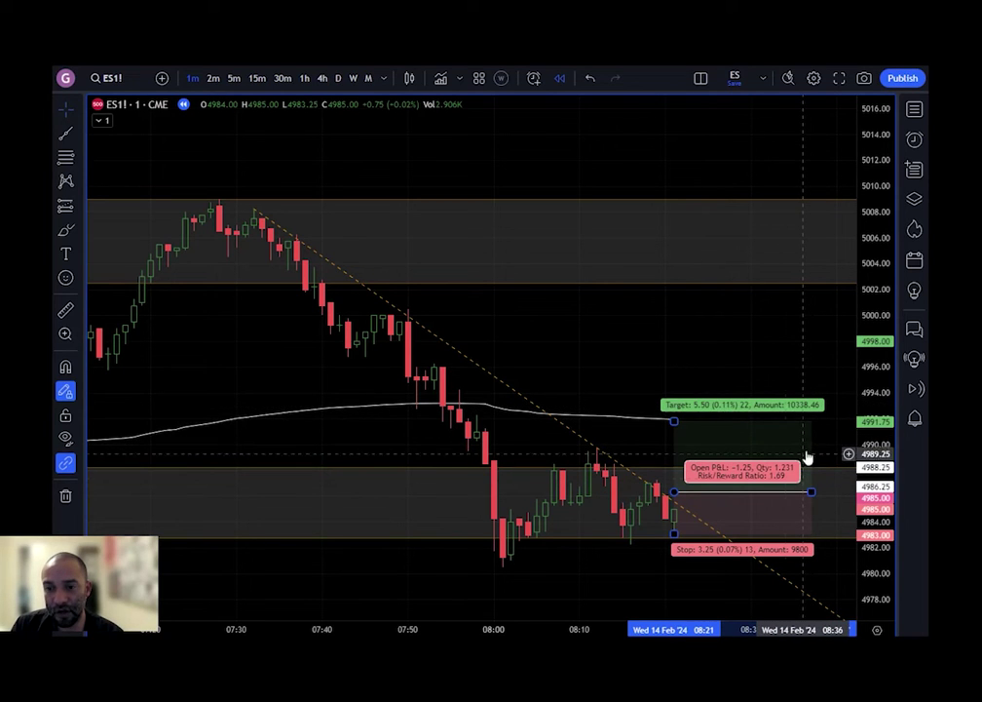
pyautogui.doubleClick(754, 438)
pyautogui.click(525, 321)
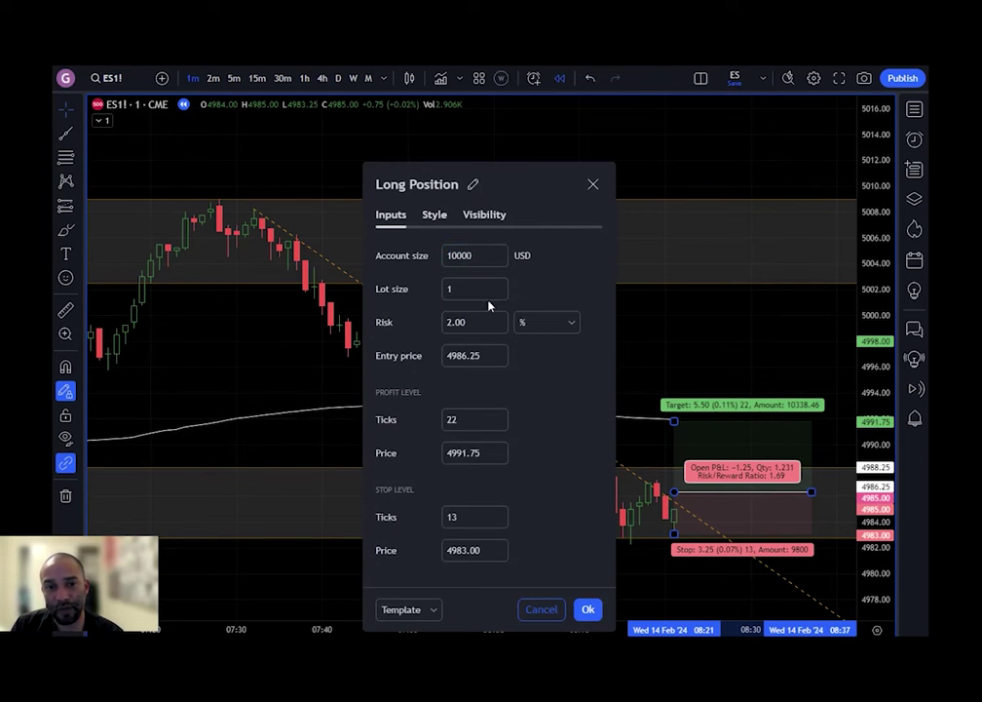
pyautogui.click(478, 255)
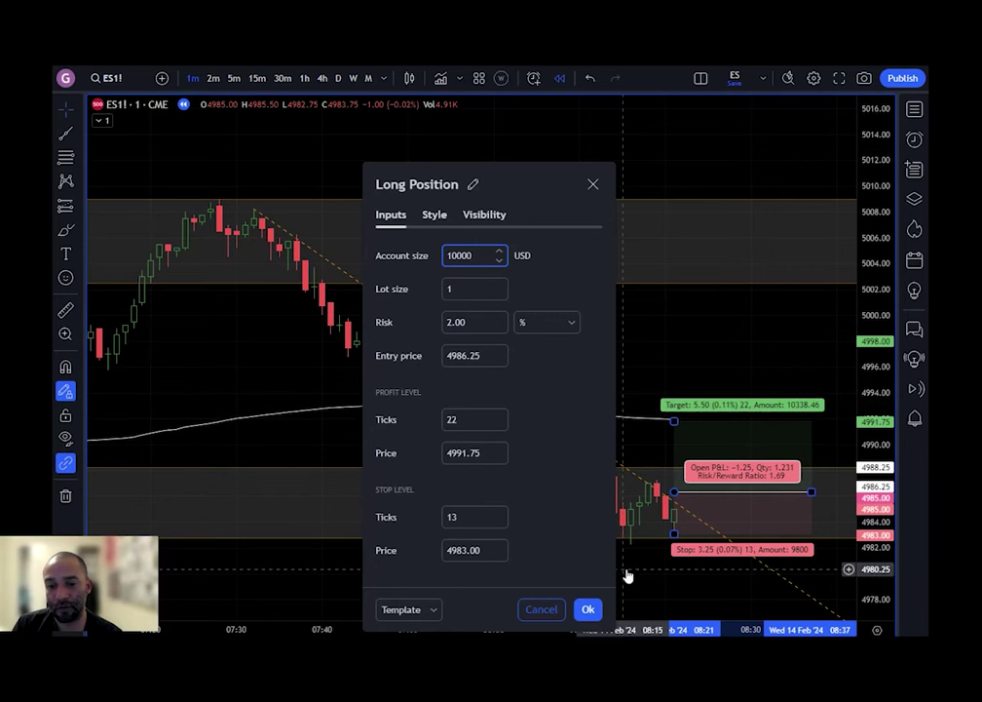
pyautogui.click(588, 609)
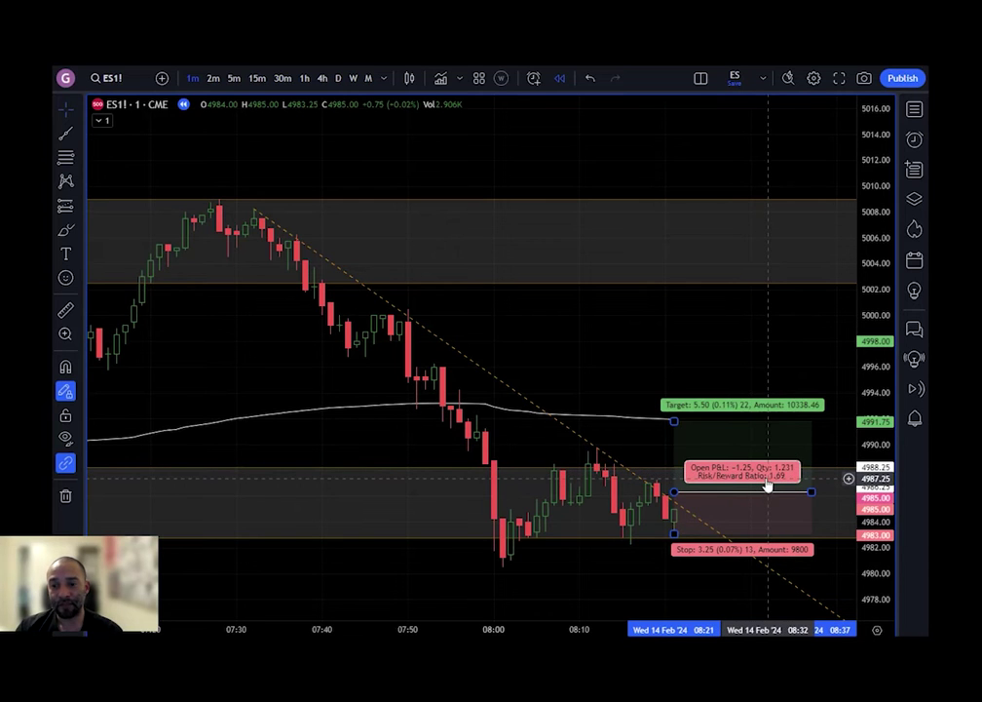
# Step: Reopen the long position's settings and examine the risk percentage against the target amount and quantity
pyautogui.doubleClick(768, 484)
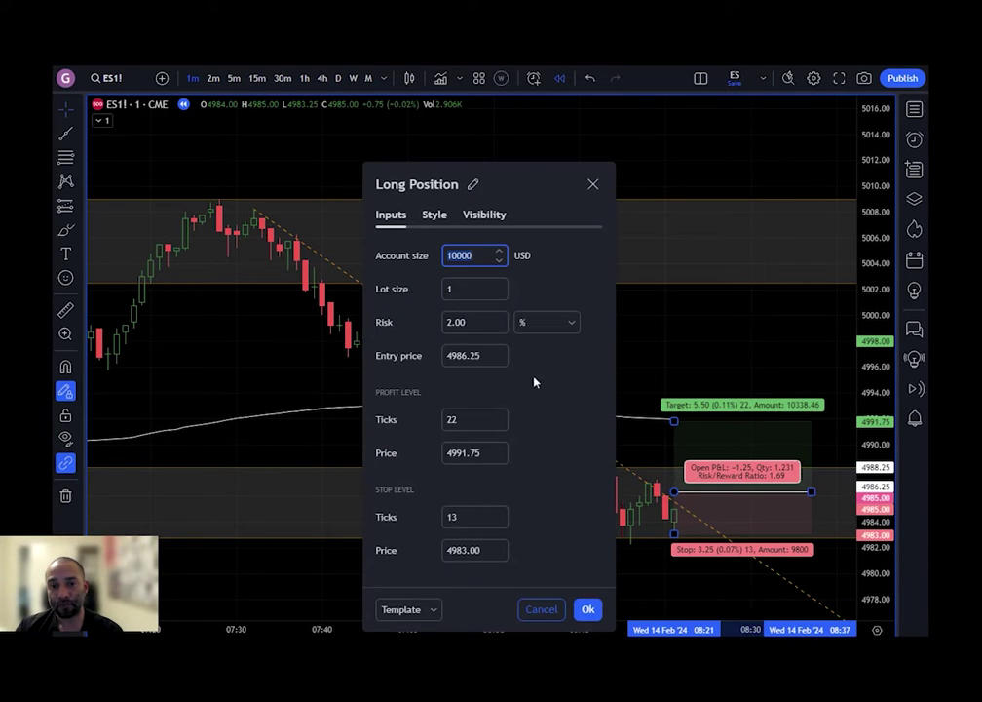
pyautogui.click(479, 324)
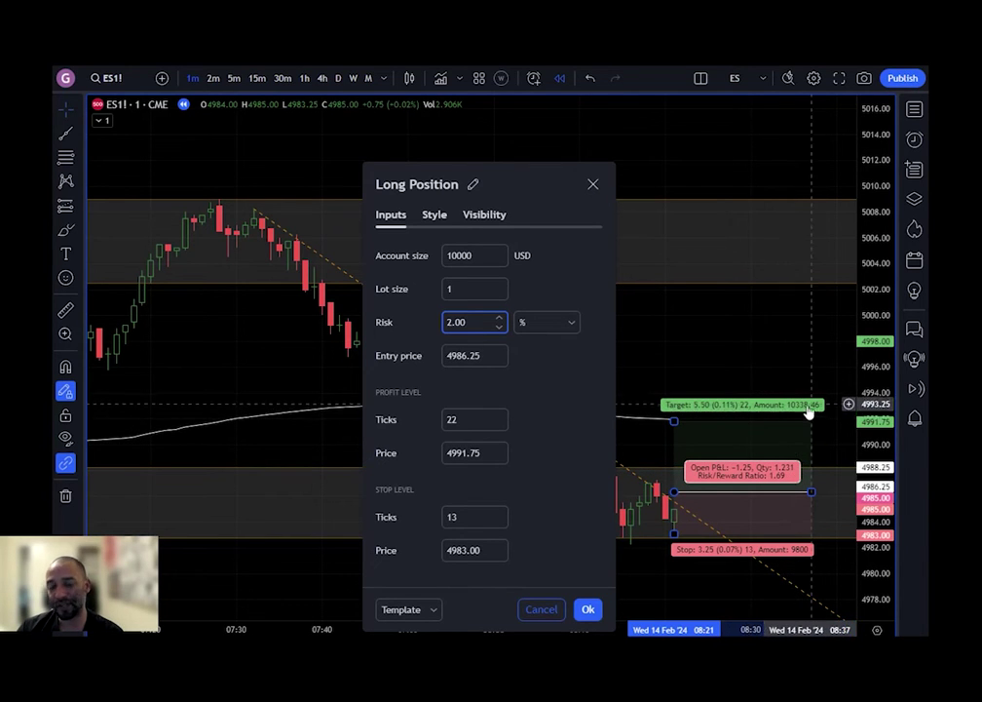
pyautogui.press('Return')
# Step: Switch the long position's risk unit to USD, set the risk to 325 and apply the settings
pyautogui.doubleClick(780, 474)
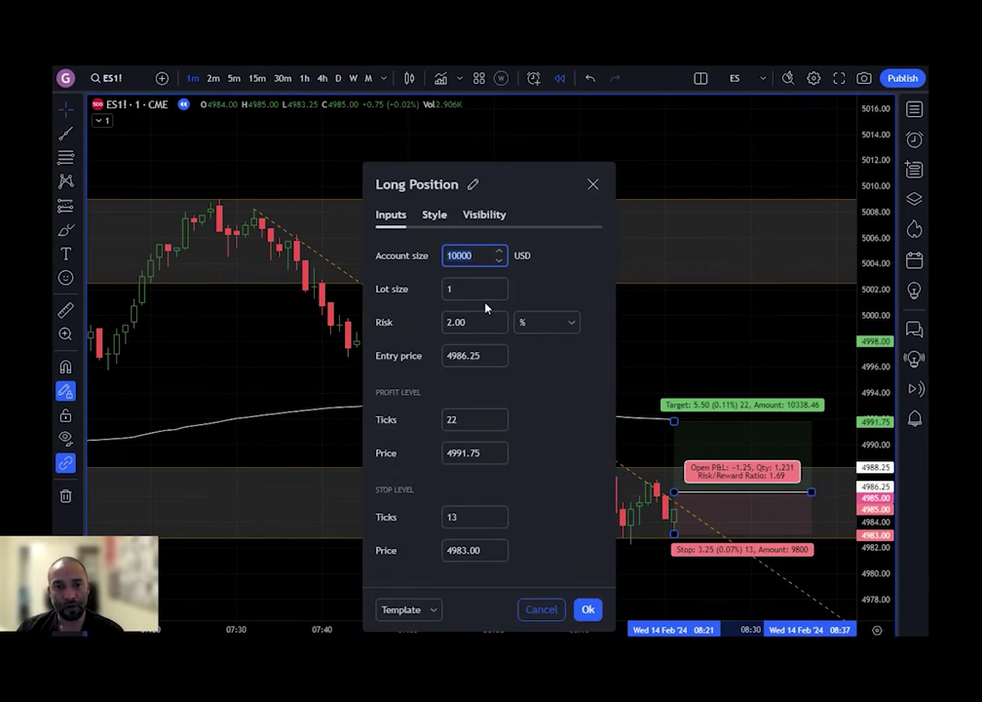
pyautogui.click(546, 323)
pyautogui.click(542, 373)
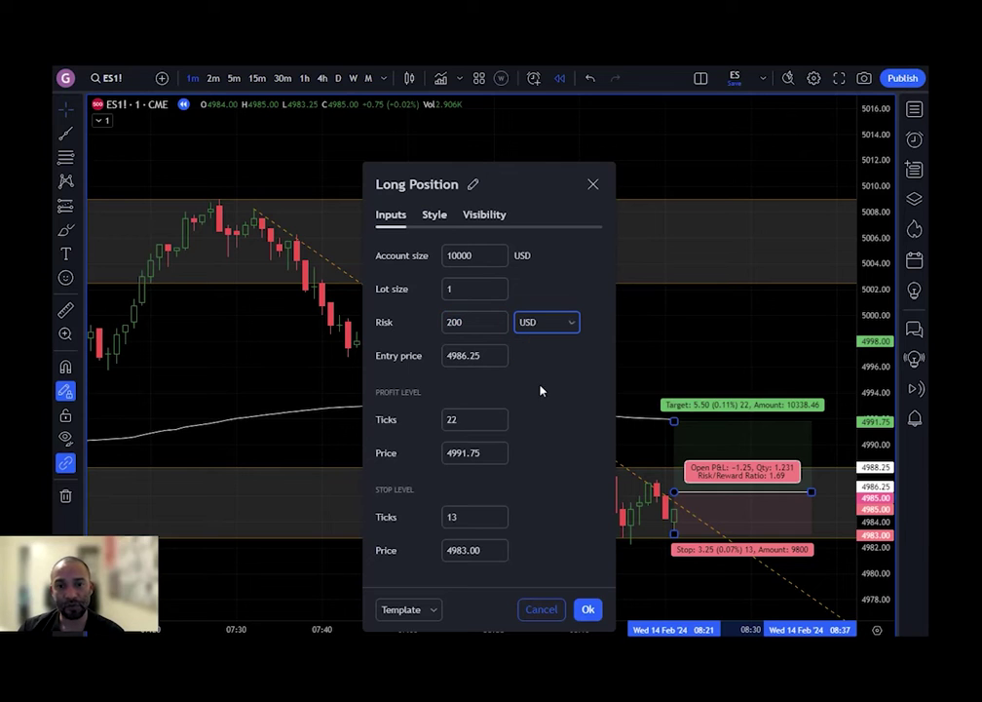
pyautogui.click(470, 322)
pyautogui.write('325')
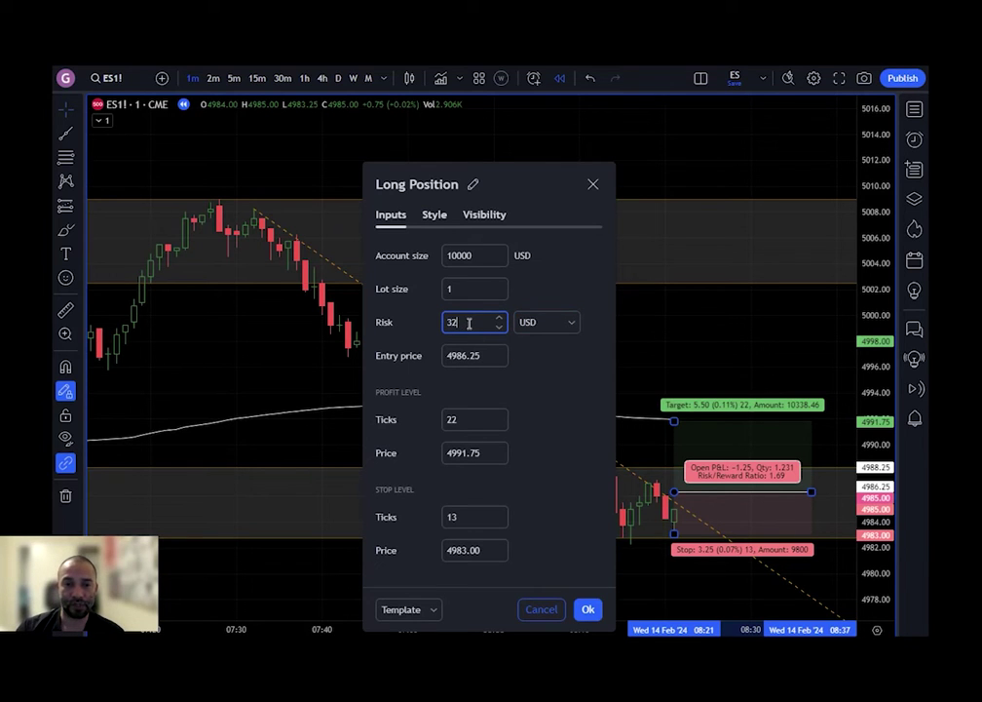
pyautogui.click(539, 402)
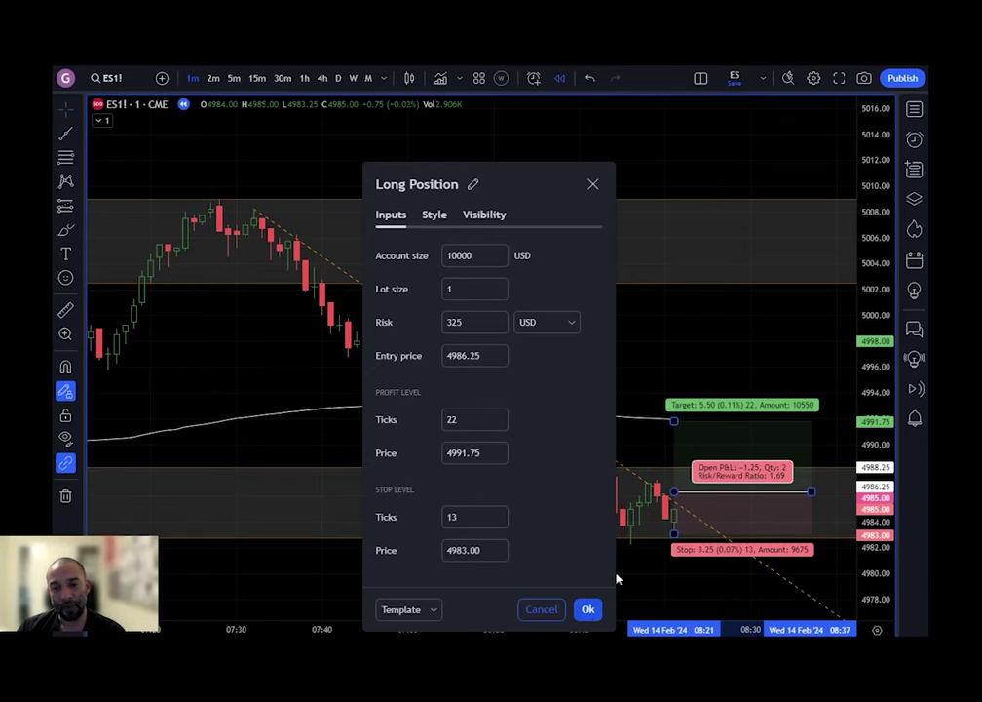
pyautogui.click(588, 609)
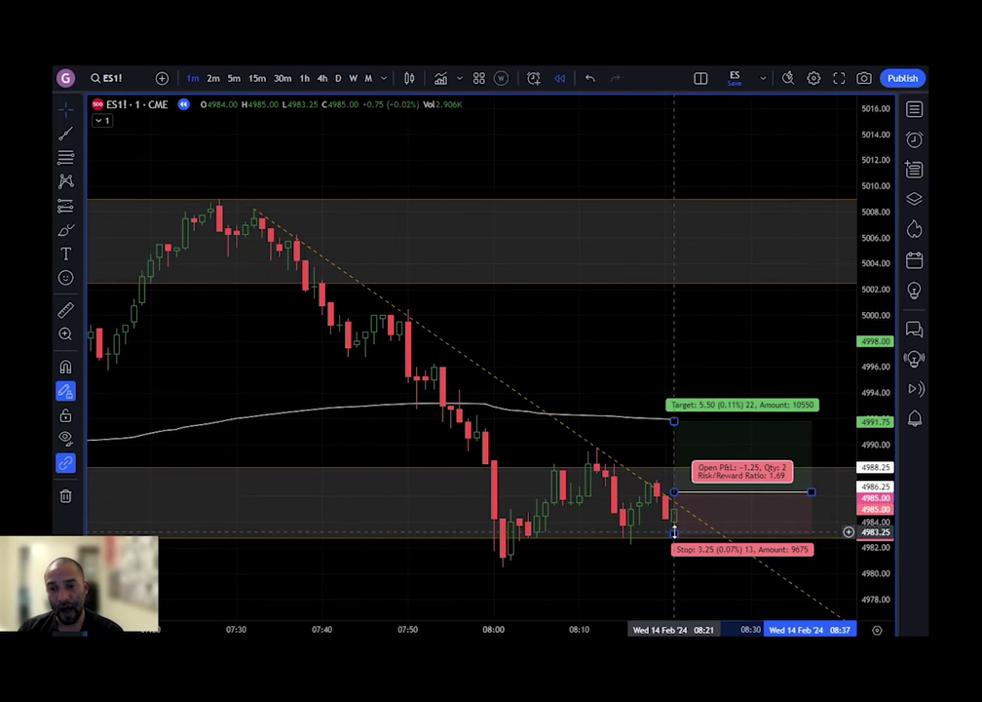
# Step: Move the long position's stop level down to 4980.25 and up to 4984.75 to compare the position size
pyautogui.moveTo(673, 531); pyautogui.dragTo(687, 569)
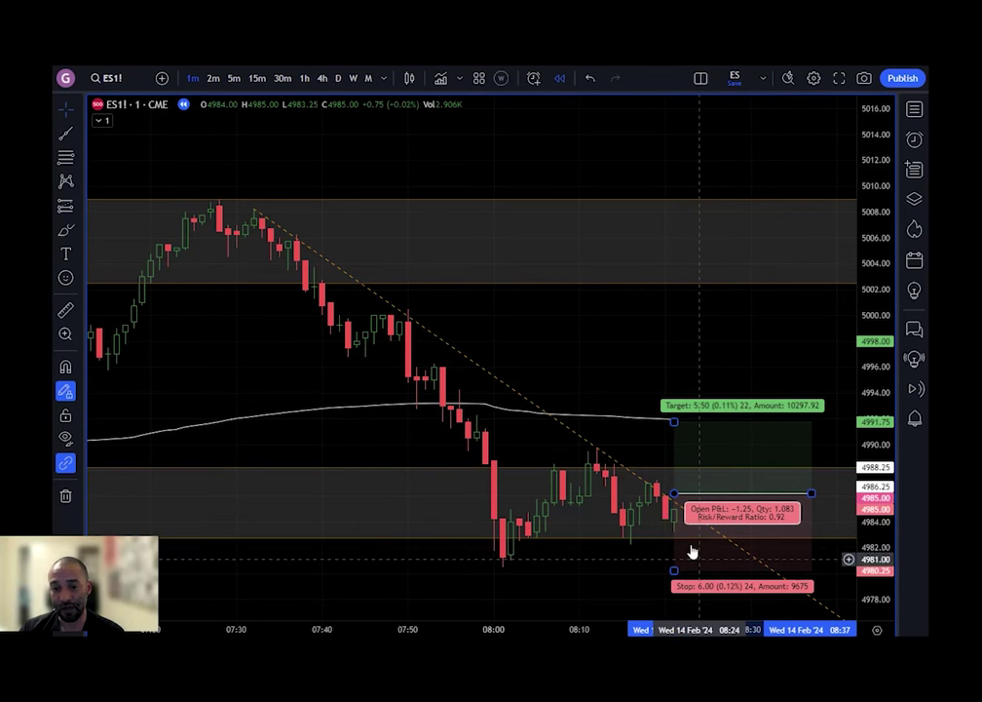
pyautogui.moveTo(674, 571); pyautogui.dragTo(707, 511)
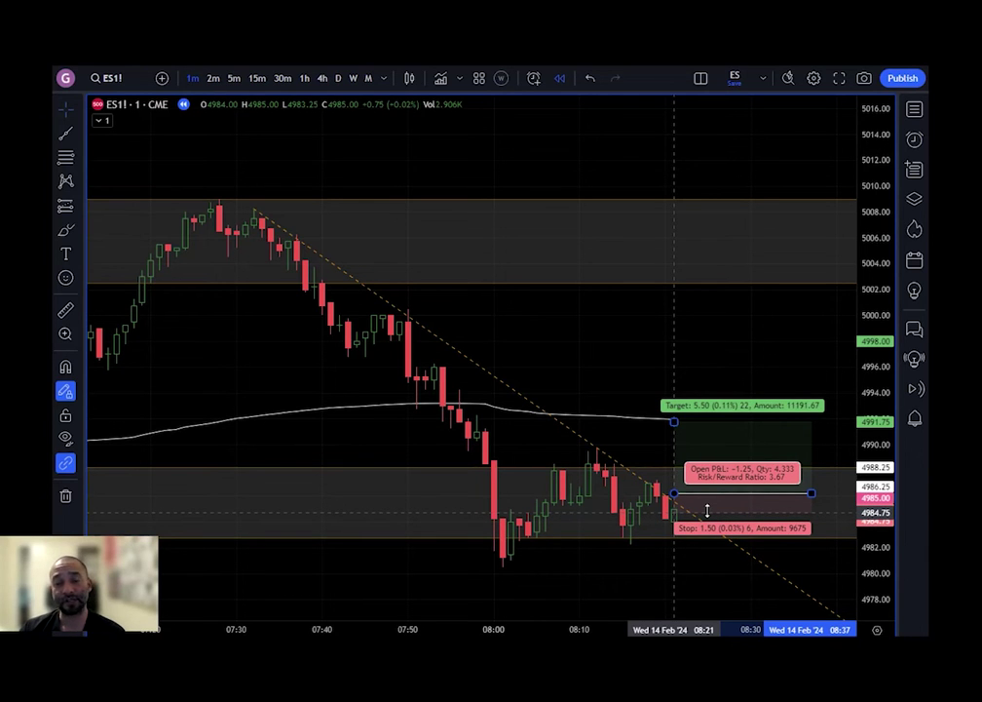
# Step: Lower the long position's stop level to 4983.00 and advance the bar replay to the 08:24 candle
pyautogui.moveTo(707, 511); pyautogui.dragTo(708, 510)
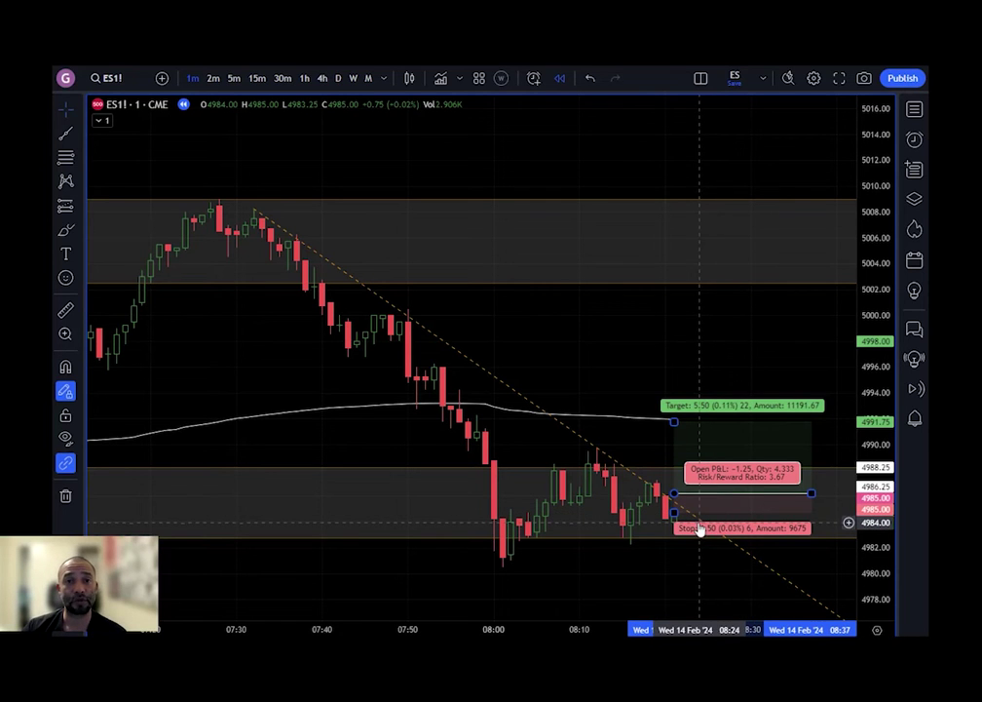
pyautogui.moveTo(674, 509); pyautogui.dragTo(691, 537)
pyautogui.doubleClick(760, 499)
pyautogui.press('Escape')
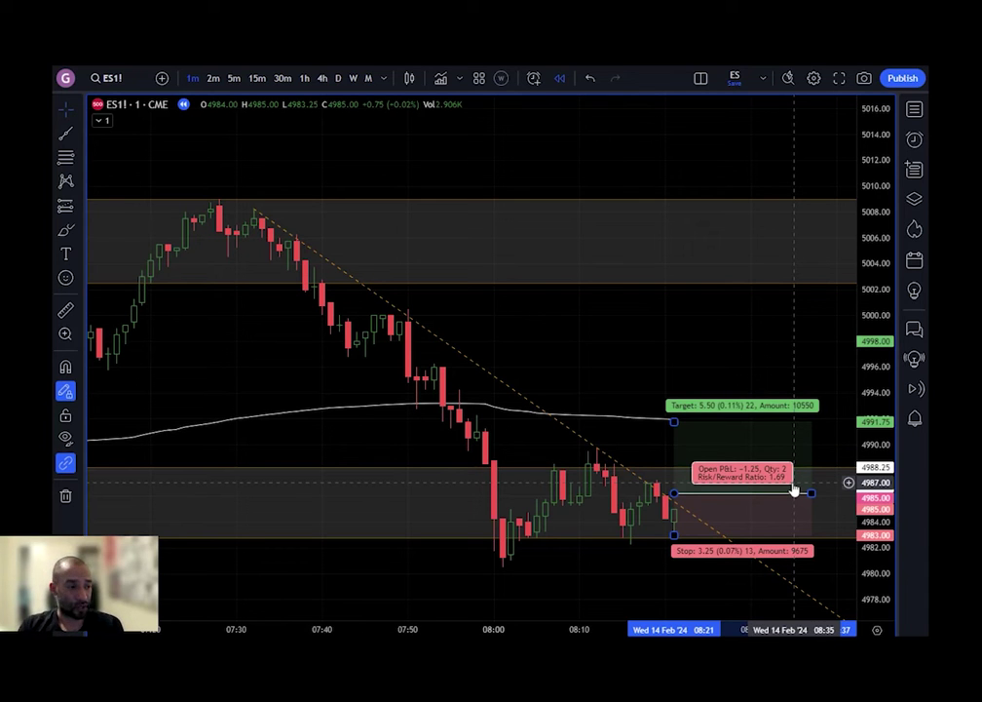
pyautogui.click(707, 370)
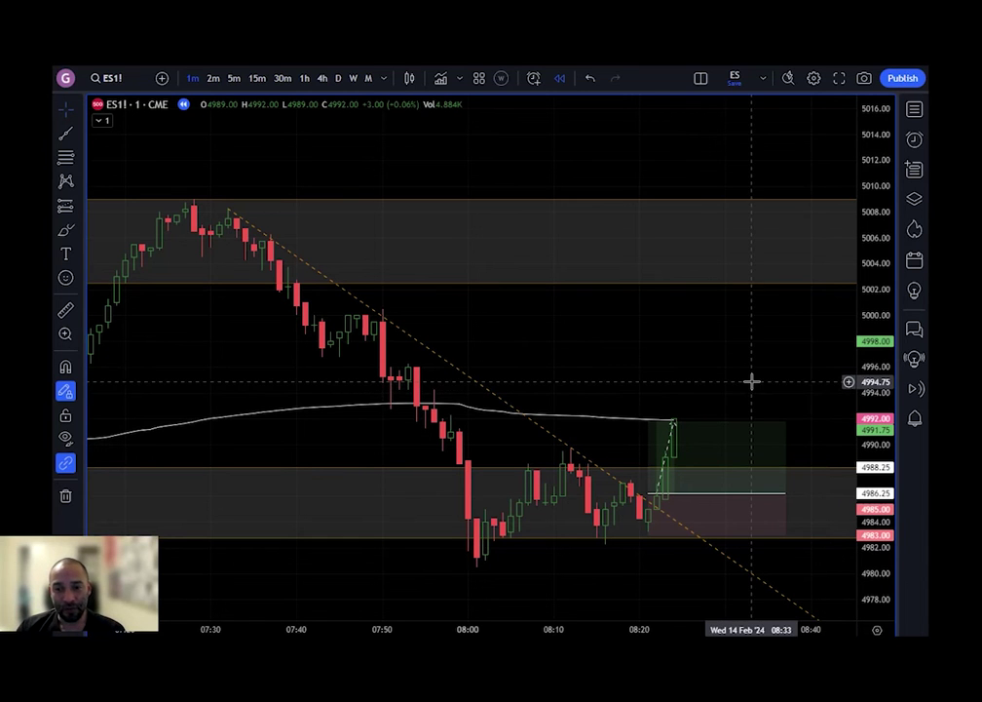
# Step: Delete the long position and take the chart to 2024-02-13 at 08:15
pyautogui.moveTo(763, 427)
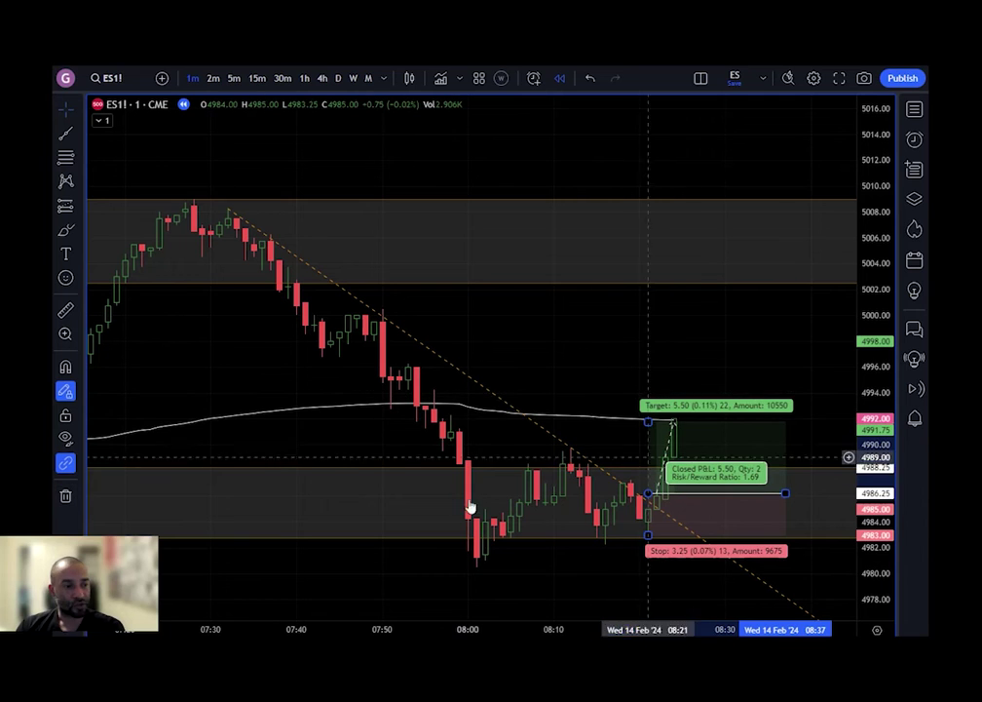
pyautogui.press('Delete')
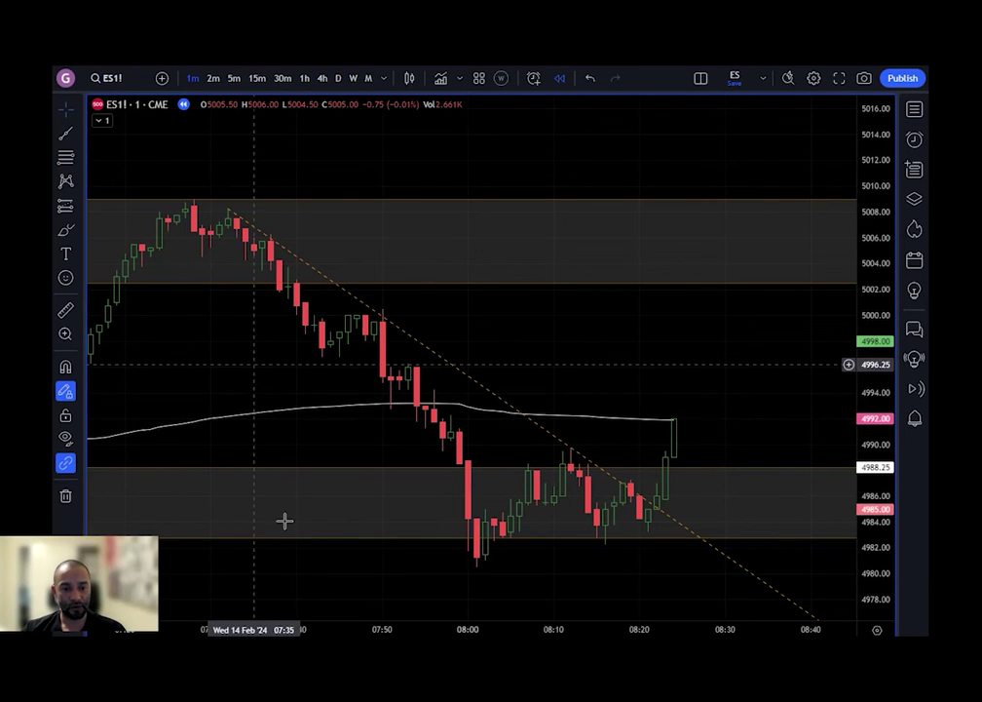
pyautogui.hotkey('alt', 'g')
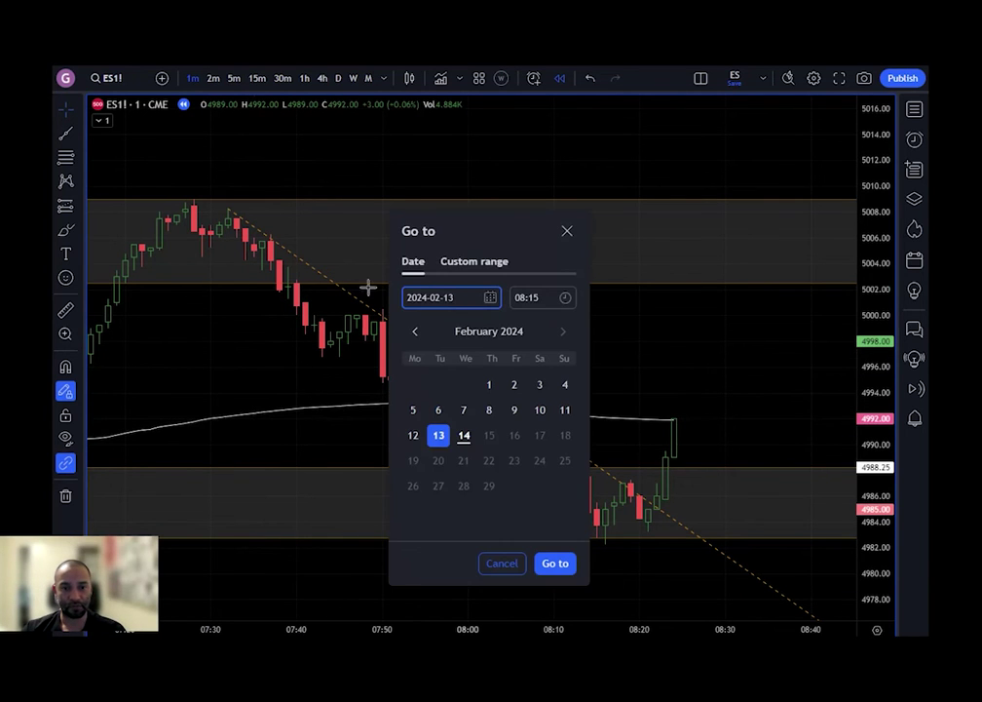
pyautogui.click(558, 564)
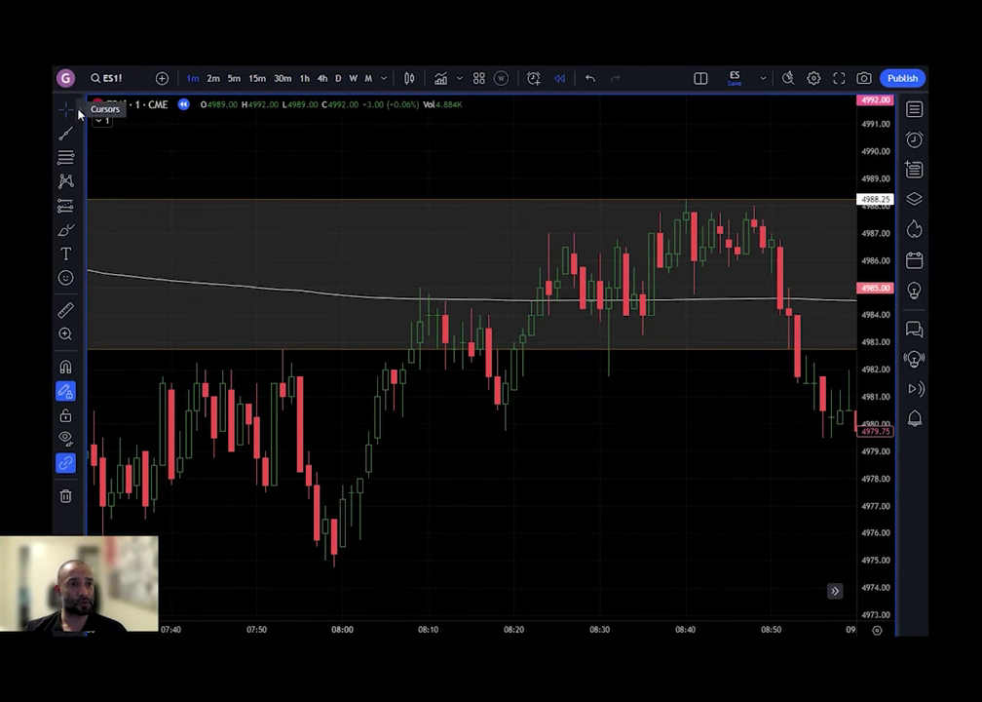
# Step: Place a short position with its entry at 4983.75 on the 08:13 candle and lower its stop to 4986.00
pyautogui.click(78, 206)
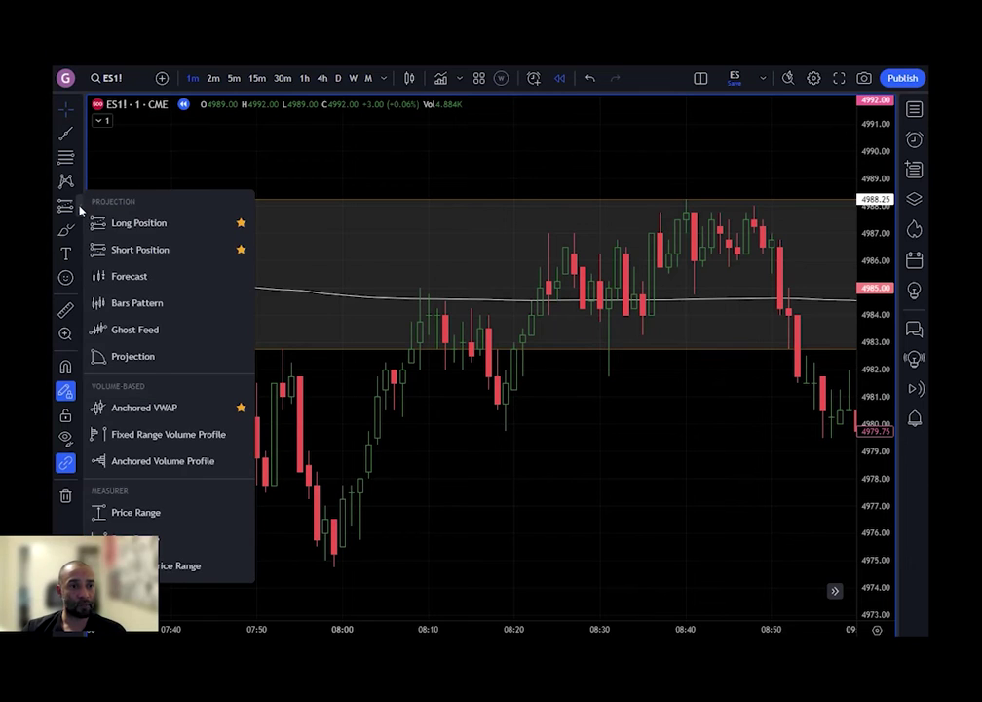
pyautogui.click(147, 249)
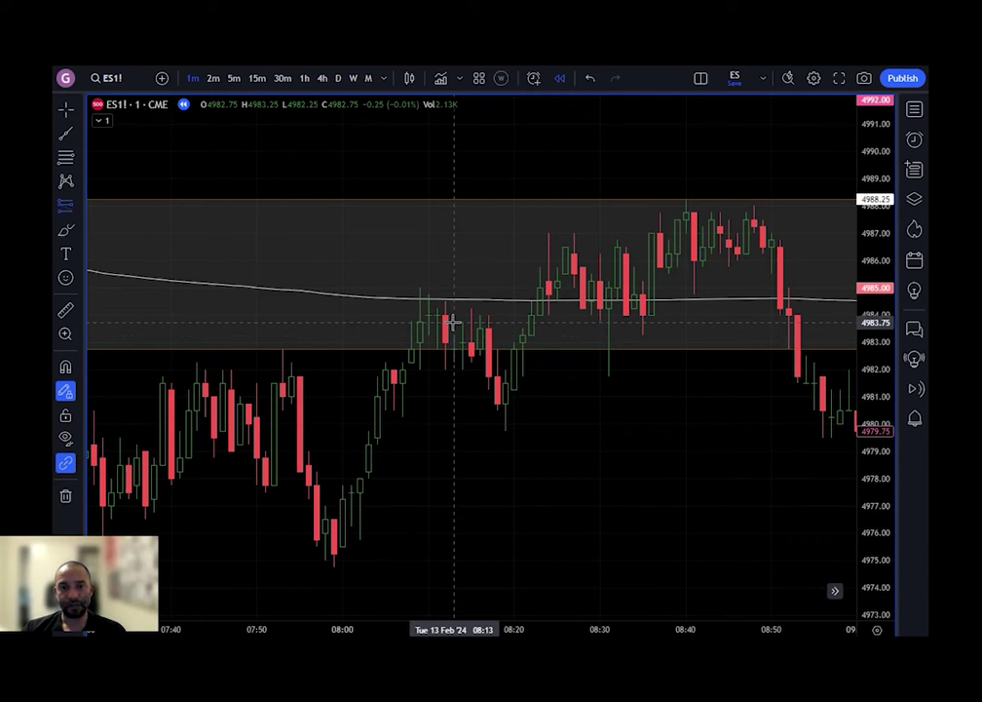
pyautogui.click(453, 322)
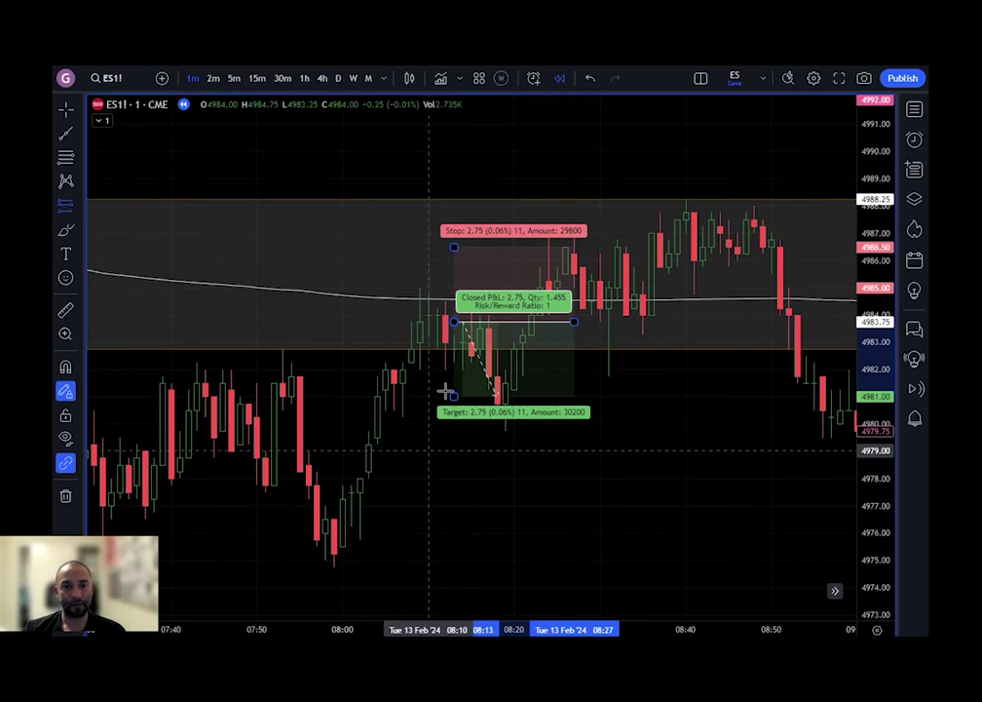
pyautogui.doubleClick(483, 311)
pyautogui.click(591, 184)
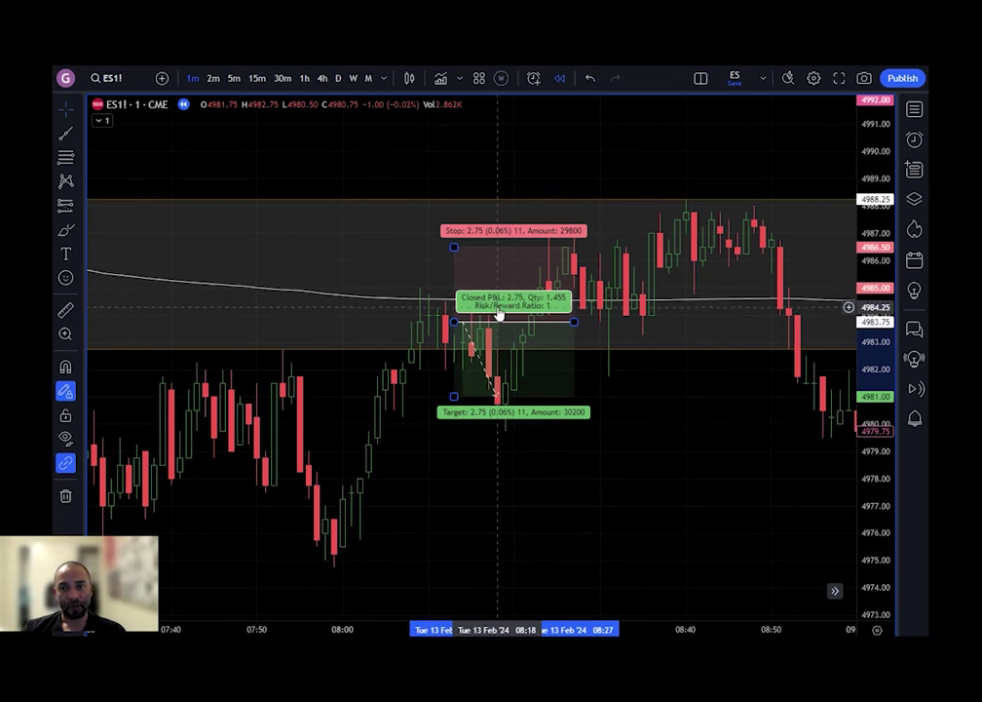
pyautogui.moveTo(453, 246)
pyautogui.mouseDown()
pyautogui.moveTo(448, 177)
pyautogui.moveTo(455, 260)
pyautogui.mouseUp()
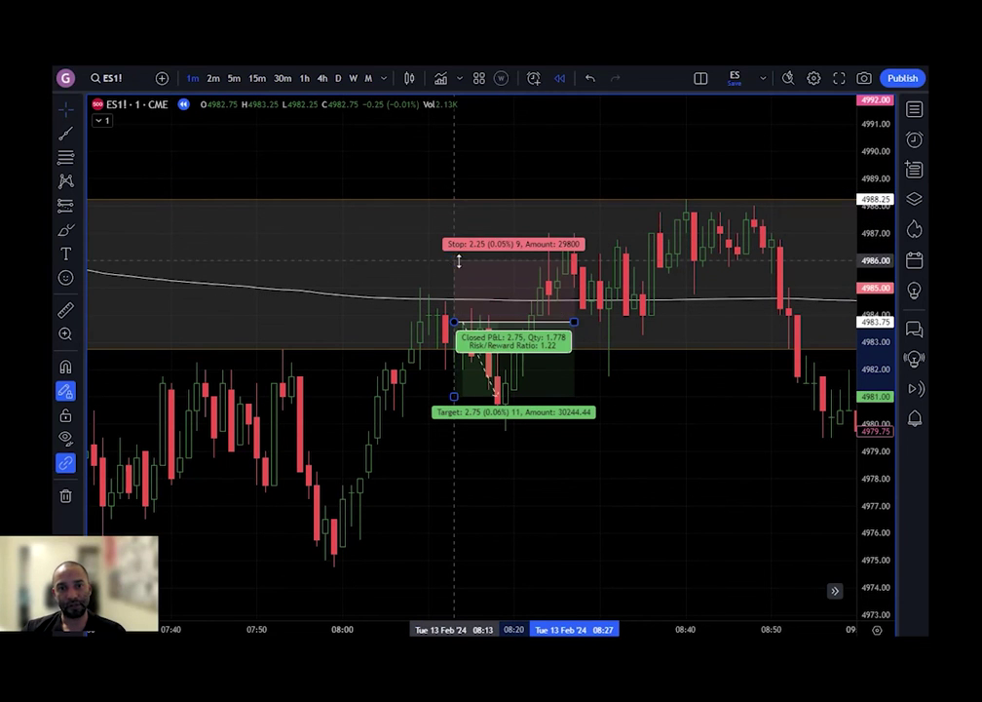
# Step: Set the short position's stop level to 20 ticks, keeping the position visible beside its settings
pyautogui.doubleClick(473, 343)
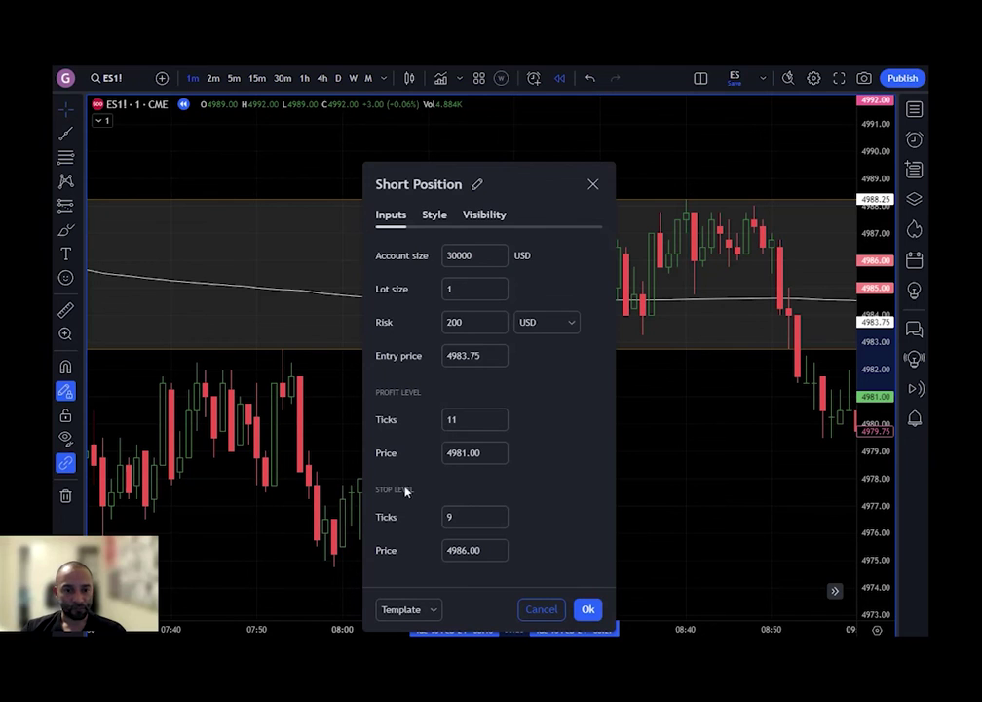
pyautogui.click(467, 516)
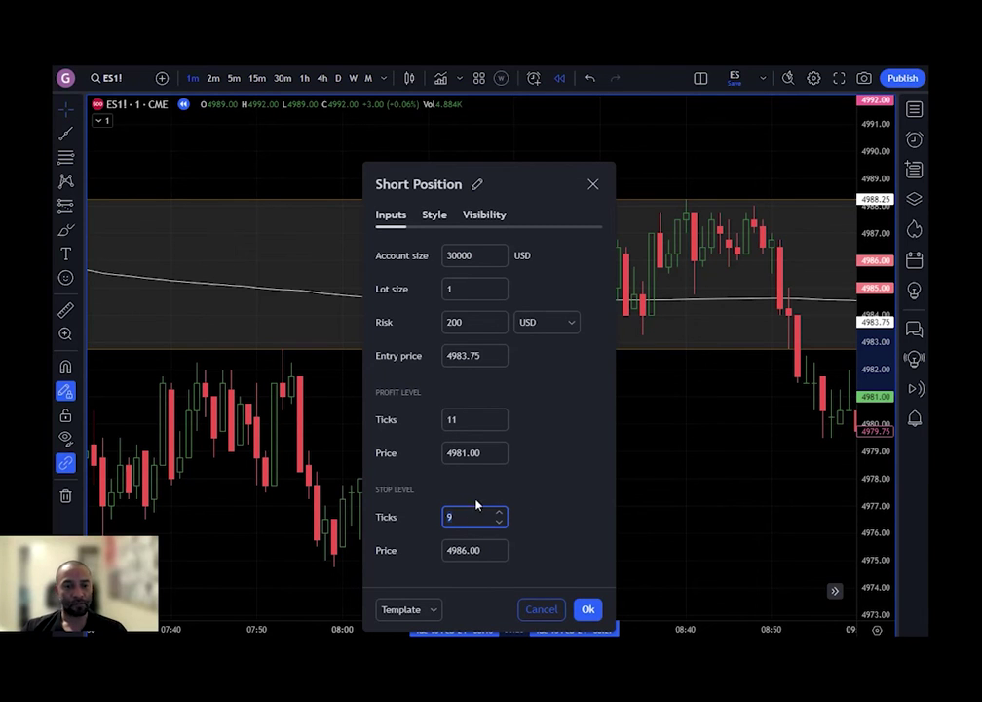
pyautogui.click(491, 495)
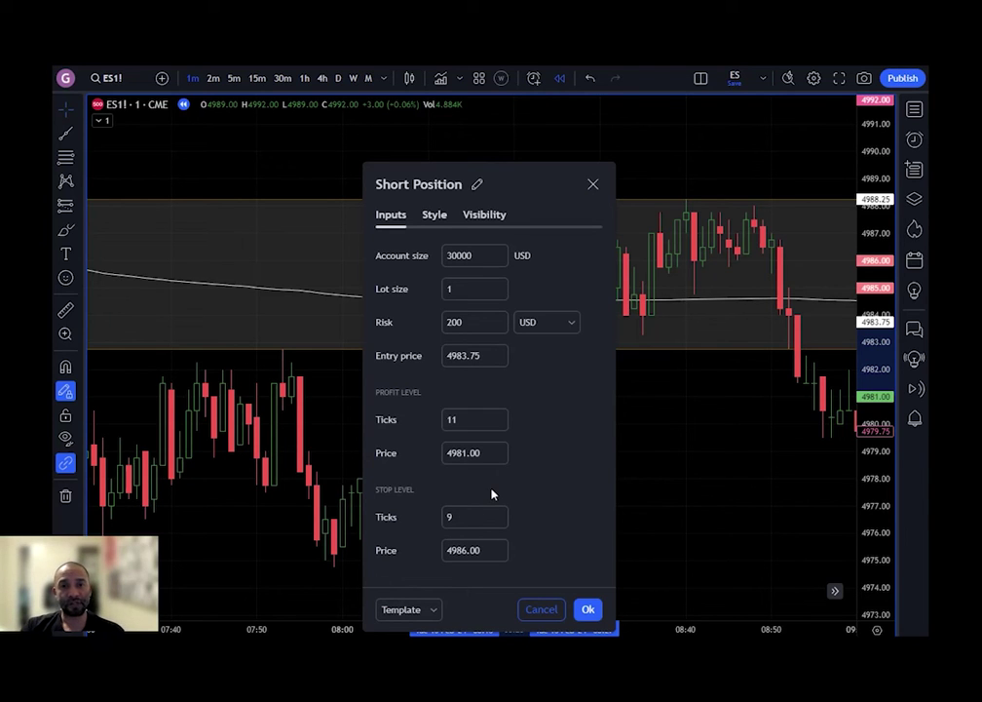
pyautogui.click(493, 508)
pyautogui.press('BackSpace')
pyautogui.write('20')
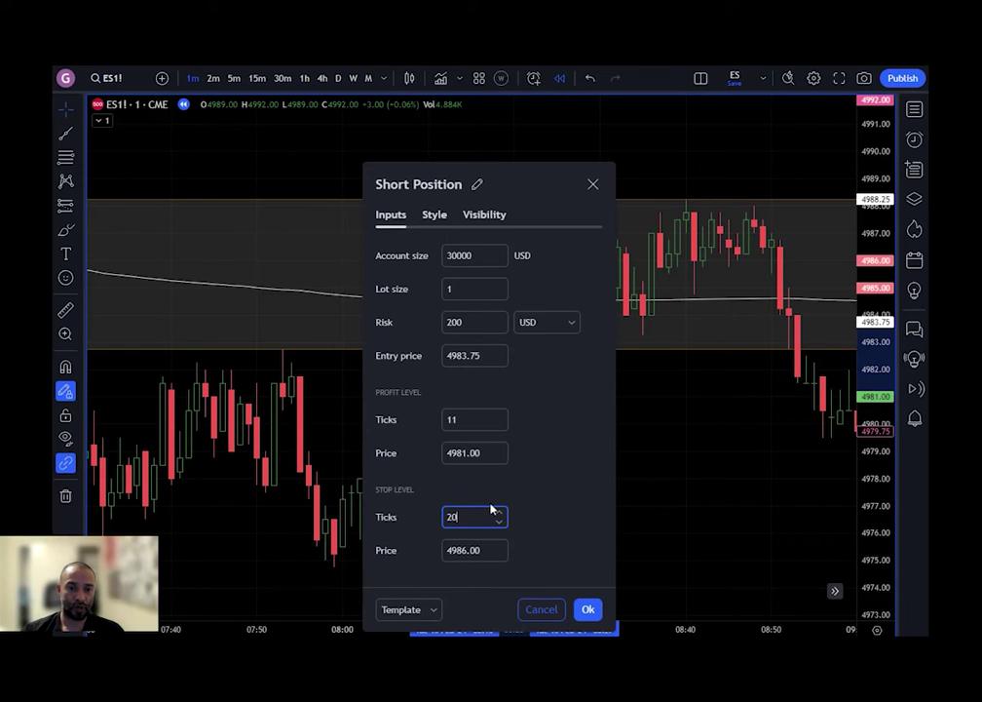
pyautogui.moveTo(513, 182); pyautogui.dragTo(290, 163)
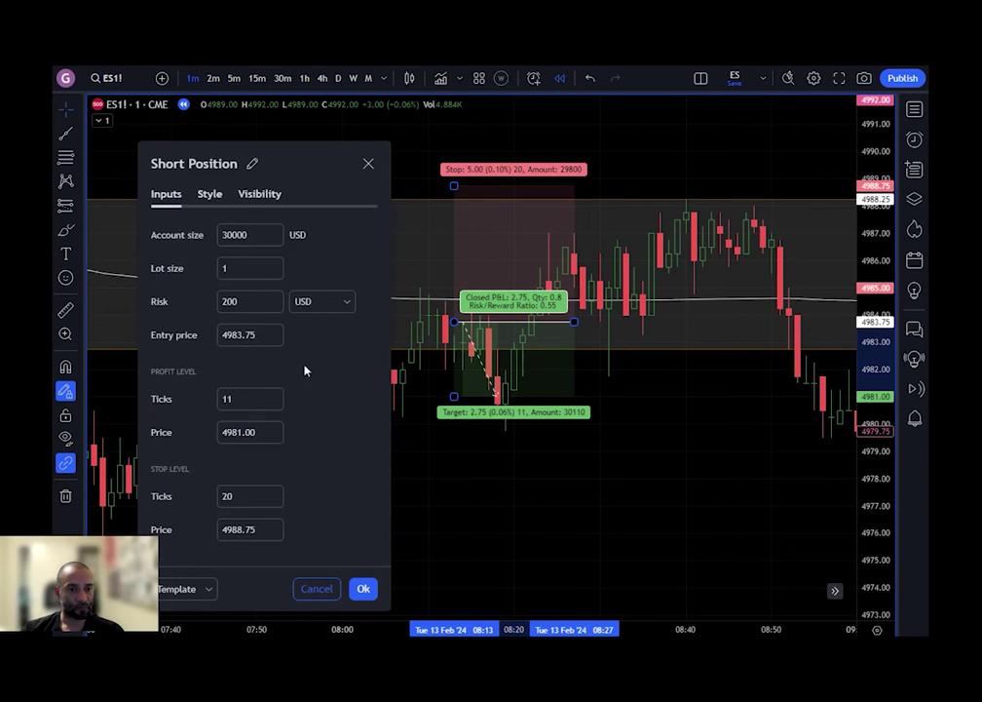
# Step: Try a stop price of 4984 for the short position and return its stop level to 20 ticks
pyautogui.click(246, 529)
pyautogui.write('4984')
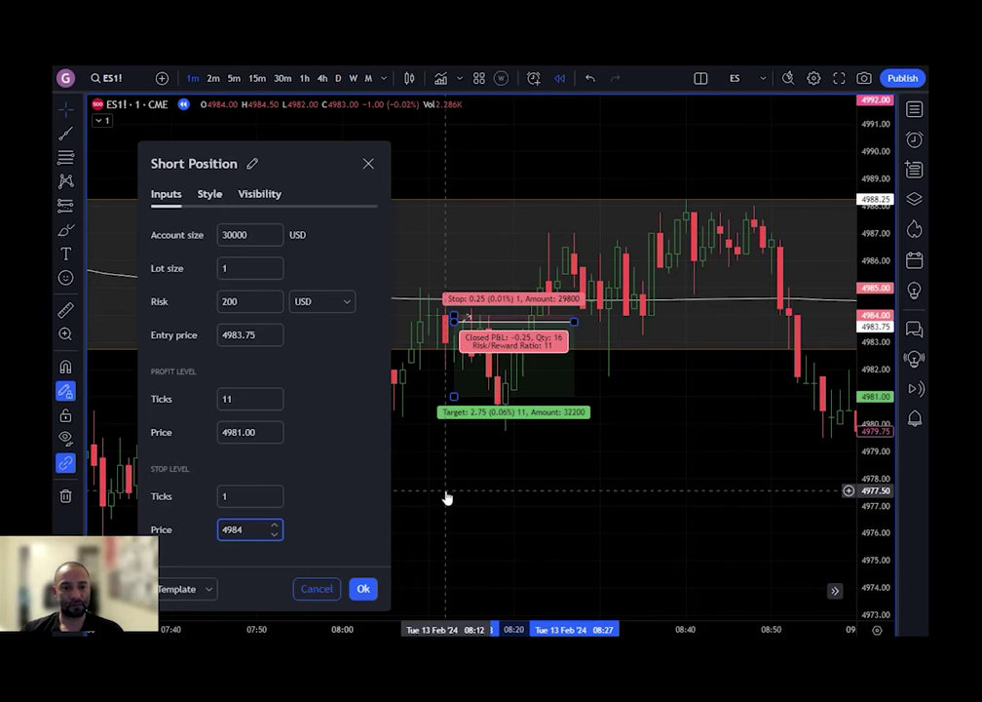
pyautogui.doubleClick(244, 529)
pyautogui.doubleClick(254, 496)
pyautogui.write('20')
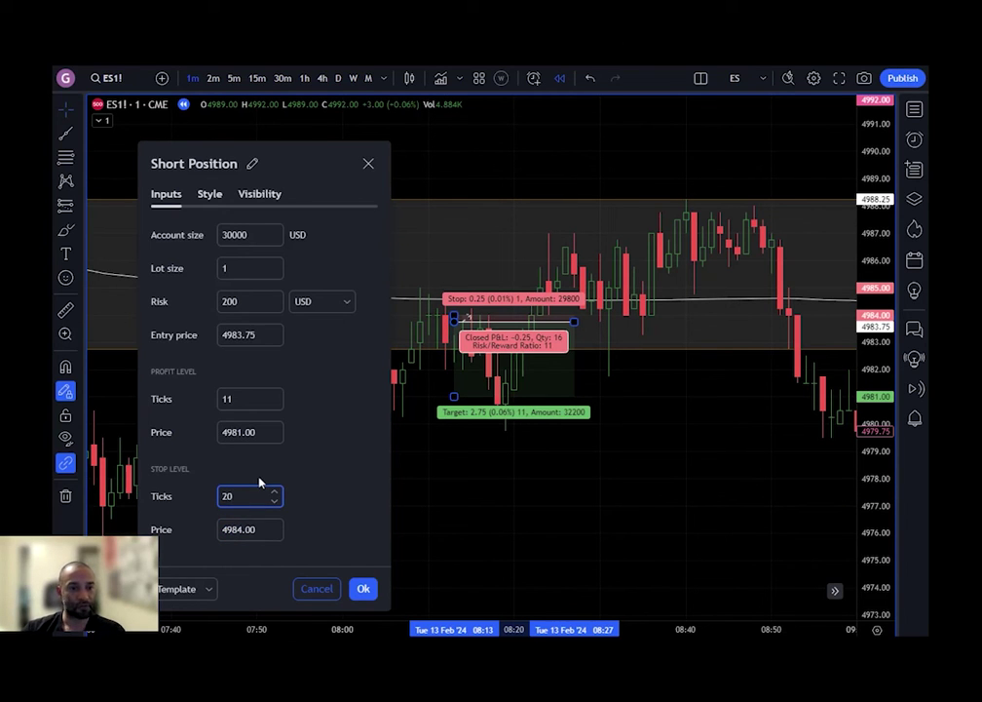
# Step: Apply a profit level price of 4964.00 to the short position and restart the bar replay at the 08:15 candle
pyautogui.click(245, 430)
pyautogui.doubleClick(243, 429)
pyautogui.write('4964')
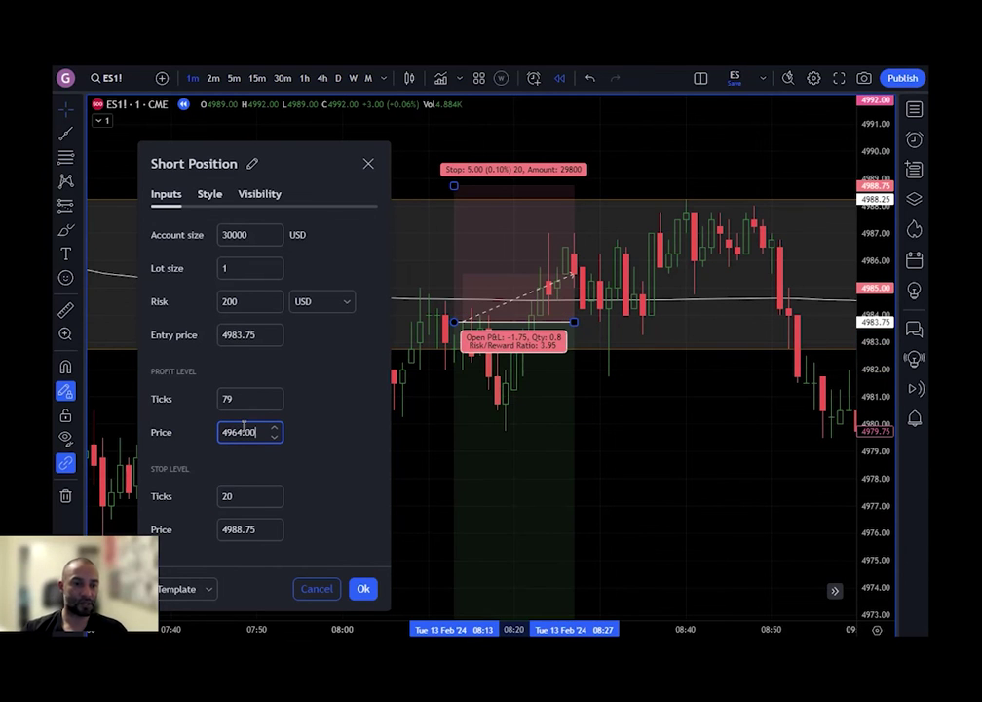
pyautogui.click(362, 588)
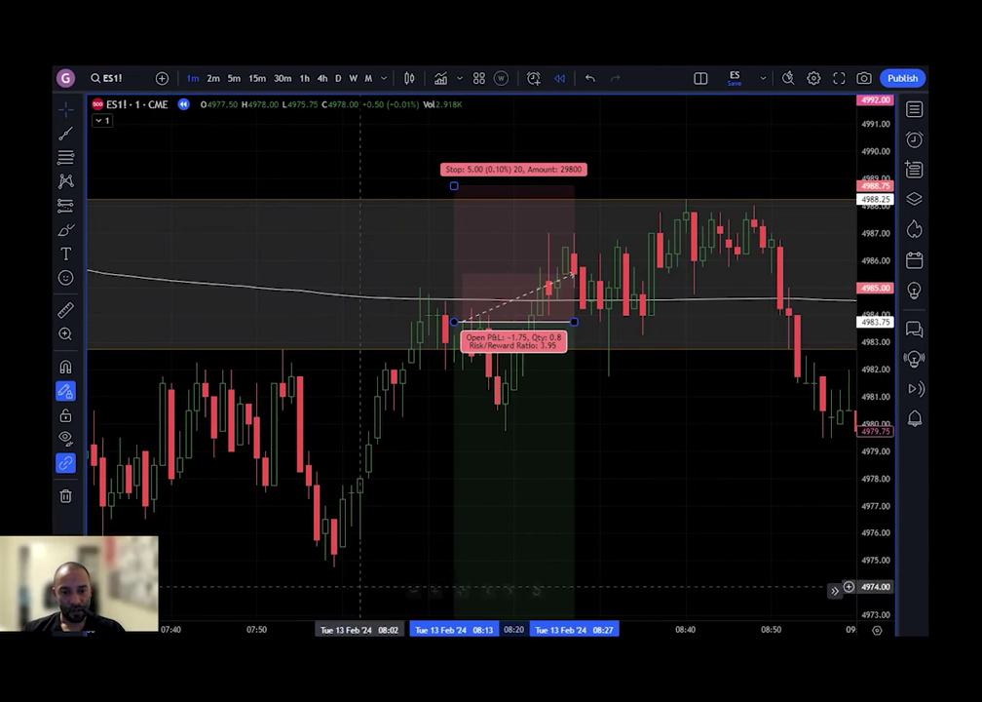
pyautogui.click(480, 399)
pyautogui.moveTo(714, 427); pyautogui.dragTo(476, 408)
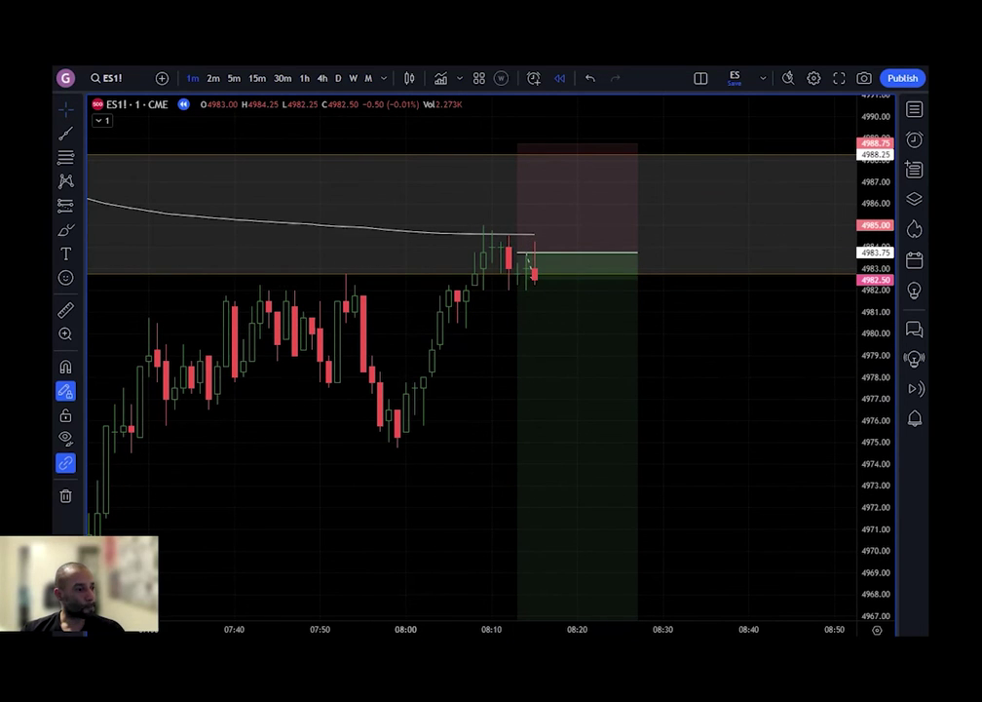
# Step: Try a risk of 325 USD for the short position, set it to 250 USD instead and apply the settings
pyautogui.doubleClick(556, 414)
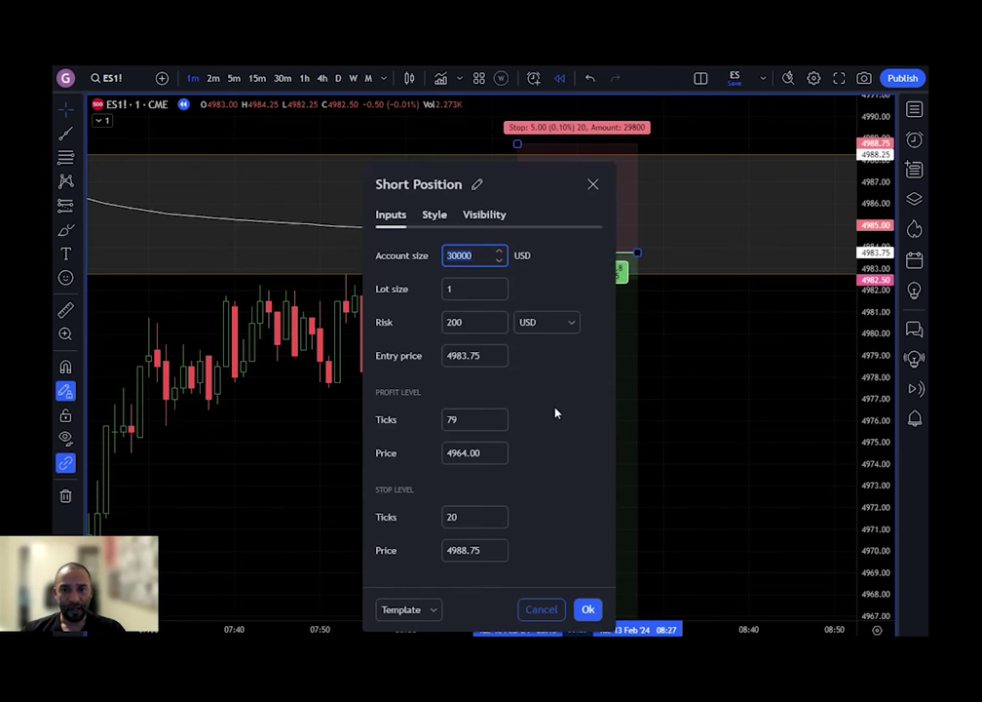
pyautogui.moveTo(515, 187); pyautogui.dragTo(255, 160)
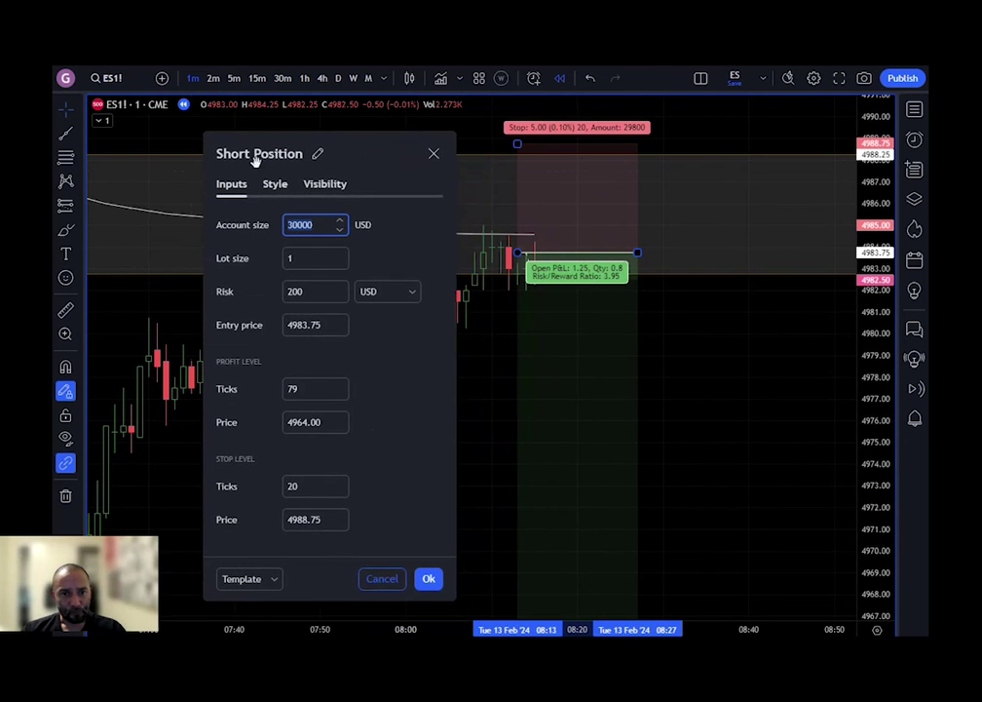
pyautogui.click(310, 293)
pyautogui.doubleClick(327, 291)
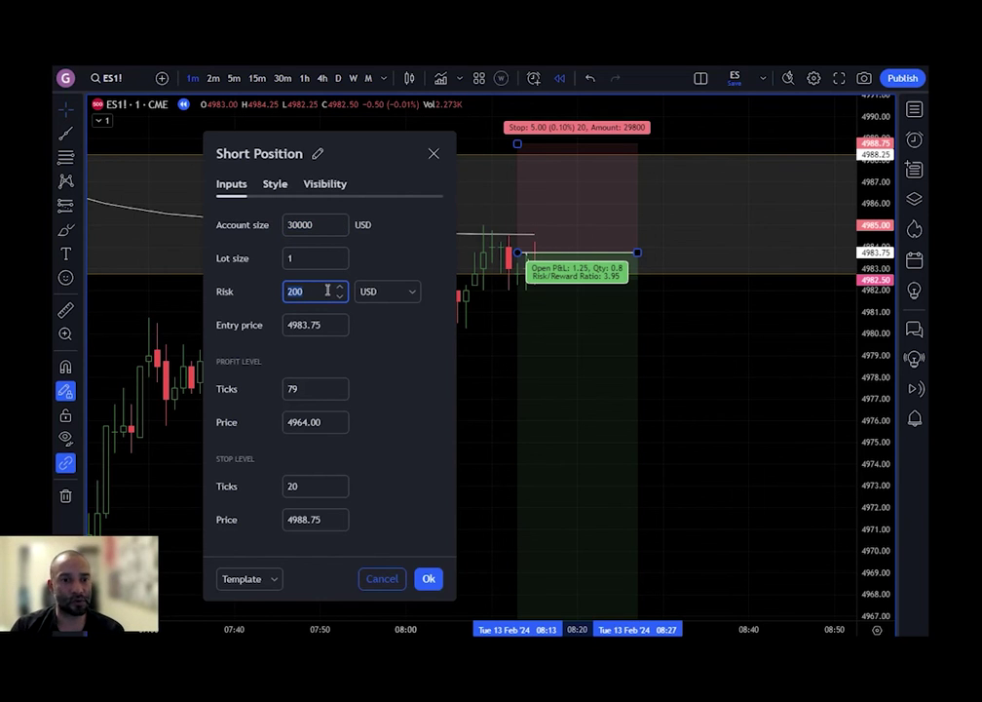
pyautogui.write('325')
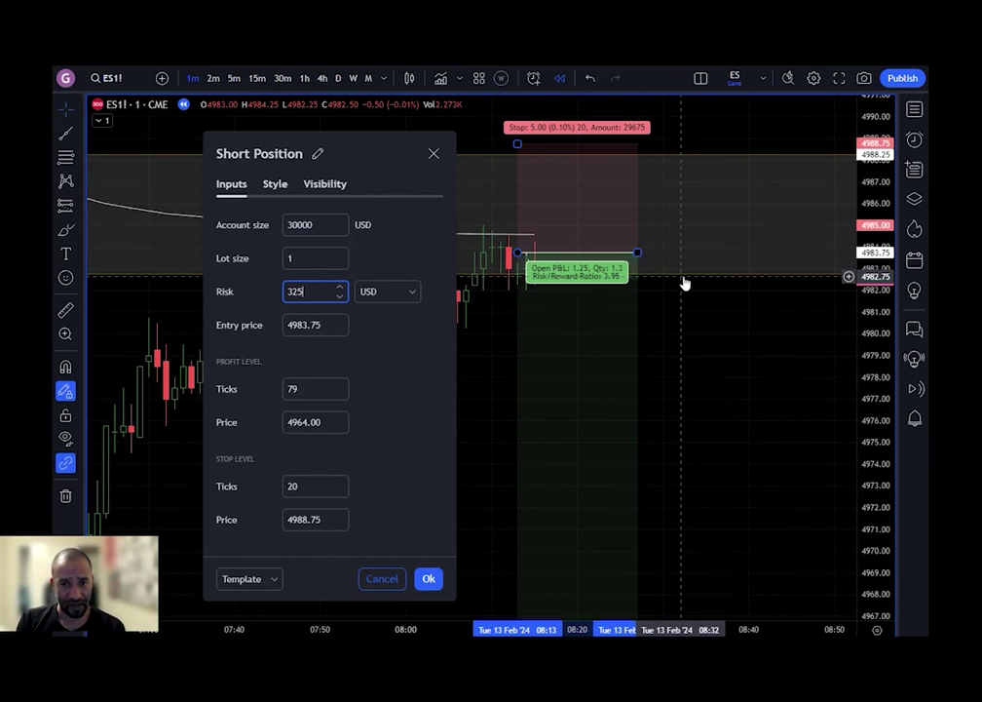
pyautogui.doubleClick(319, 289)
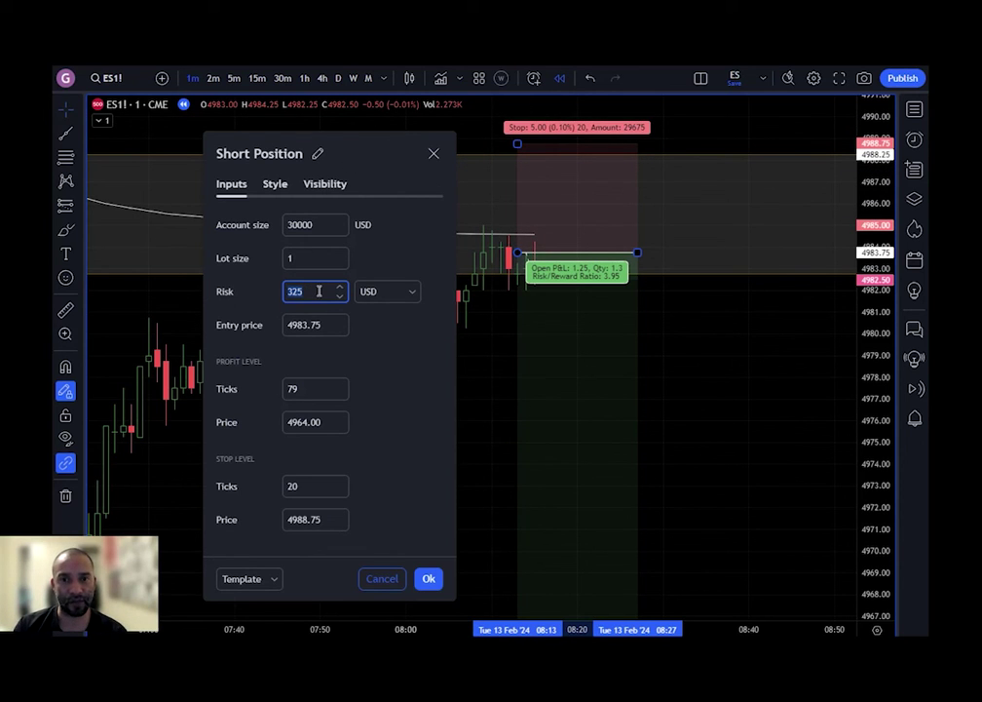
pyautogui.write('250')
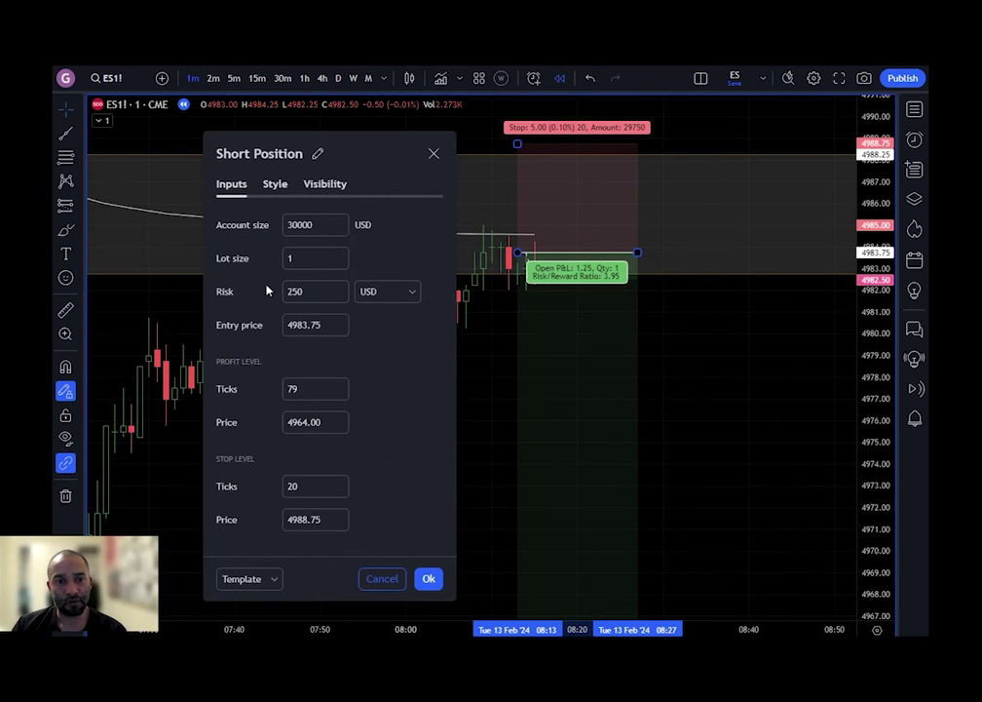
pyautogui.click(504, 250)
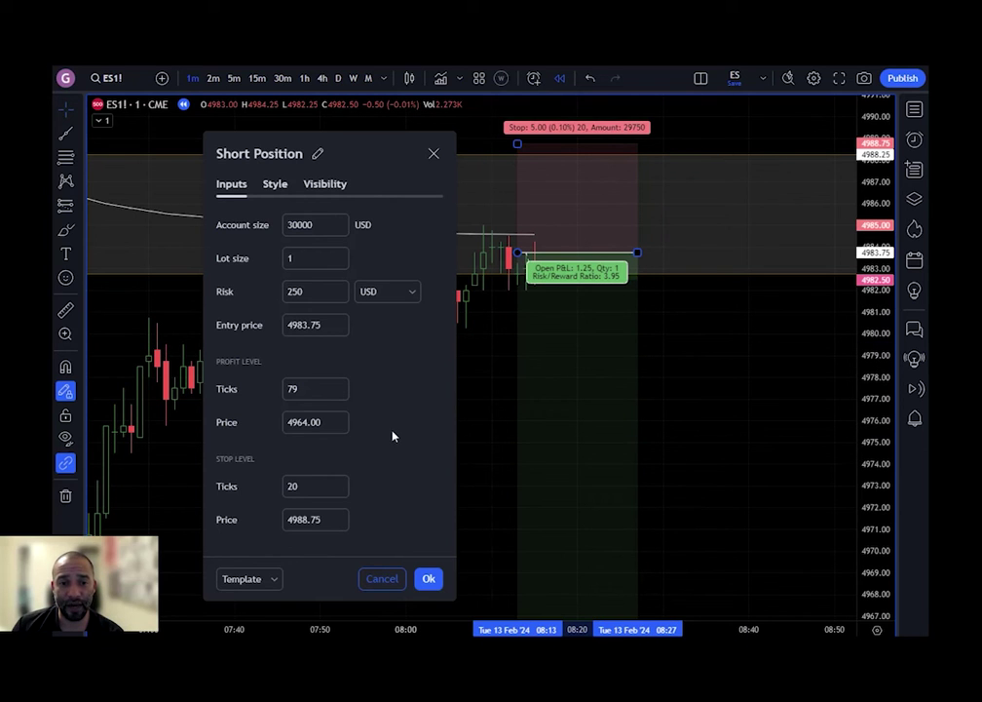
pyautogui.click(430, 579)
# Step: Play the bar replay forward to the 08:40 candle to follow the short position
pyautogui.moveTo(451, 498); pyautogui.dragTo(501, 503)
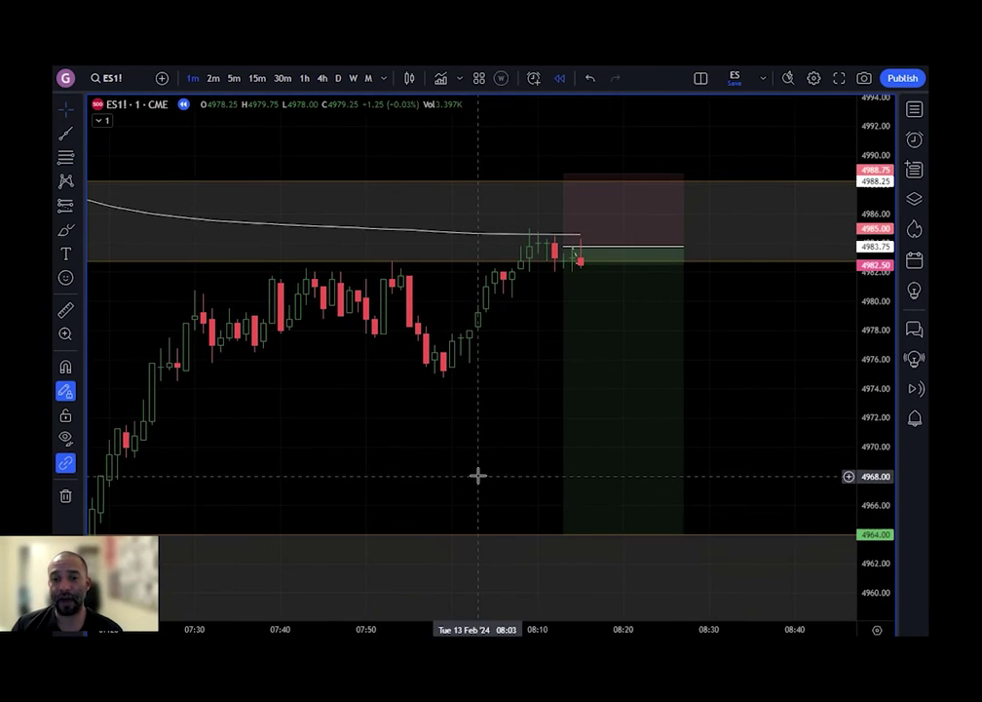
pyautogui.moveTo(478, 423); pyautogui.dragTo(514, 450)
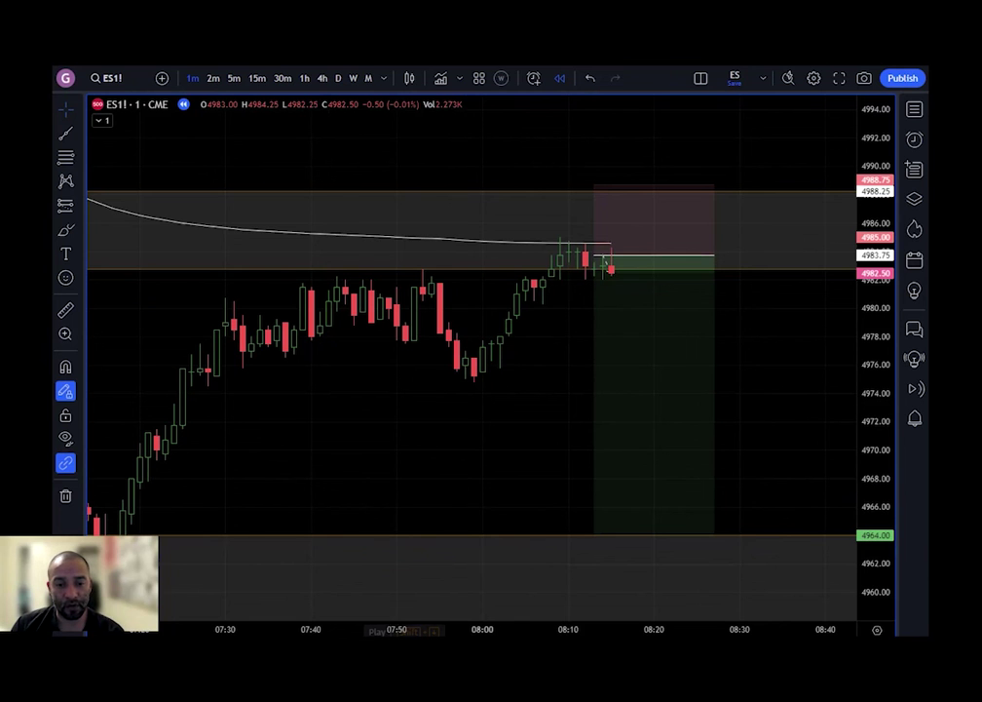
pyautogui.hotkey('shift', 'Down')
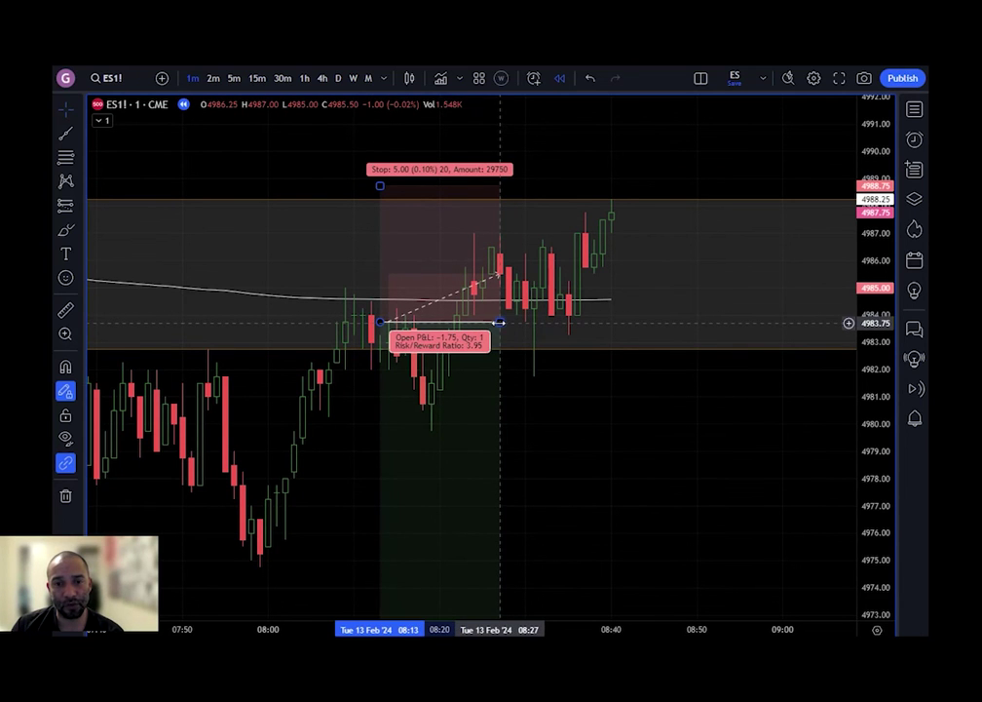
# Step: Extend the short position's end time to 08:56 and continue the bar replay
pyautogui.moveTo(500, 321); pyautogui.dragTo(747, 322)
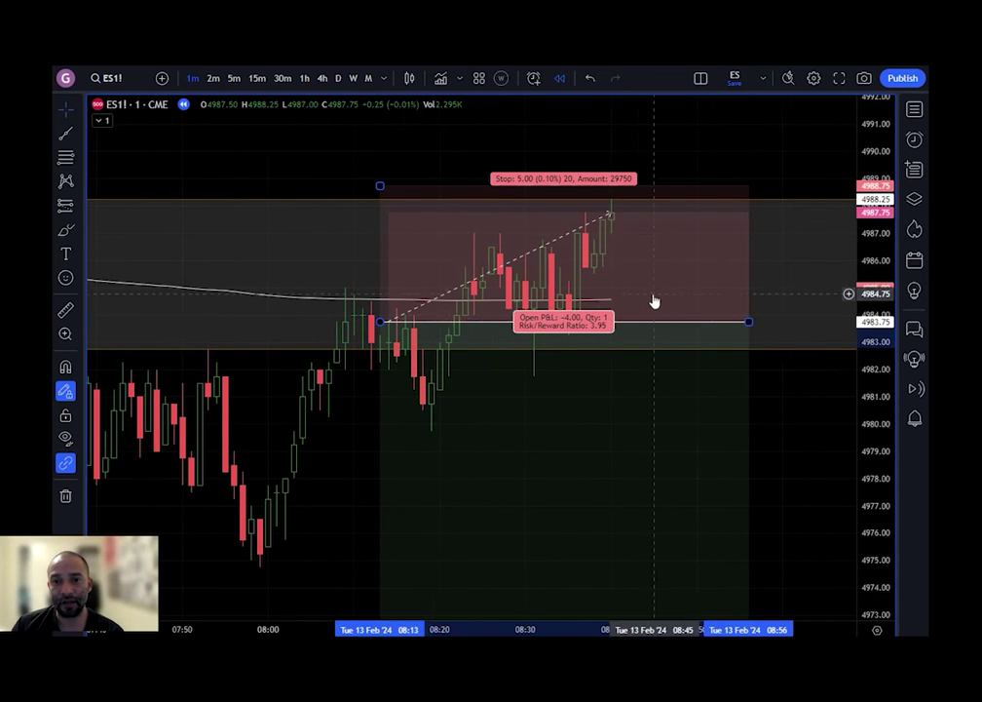
pyautogui.scroll(-3, 662, 312)
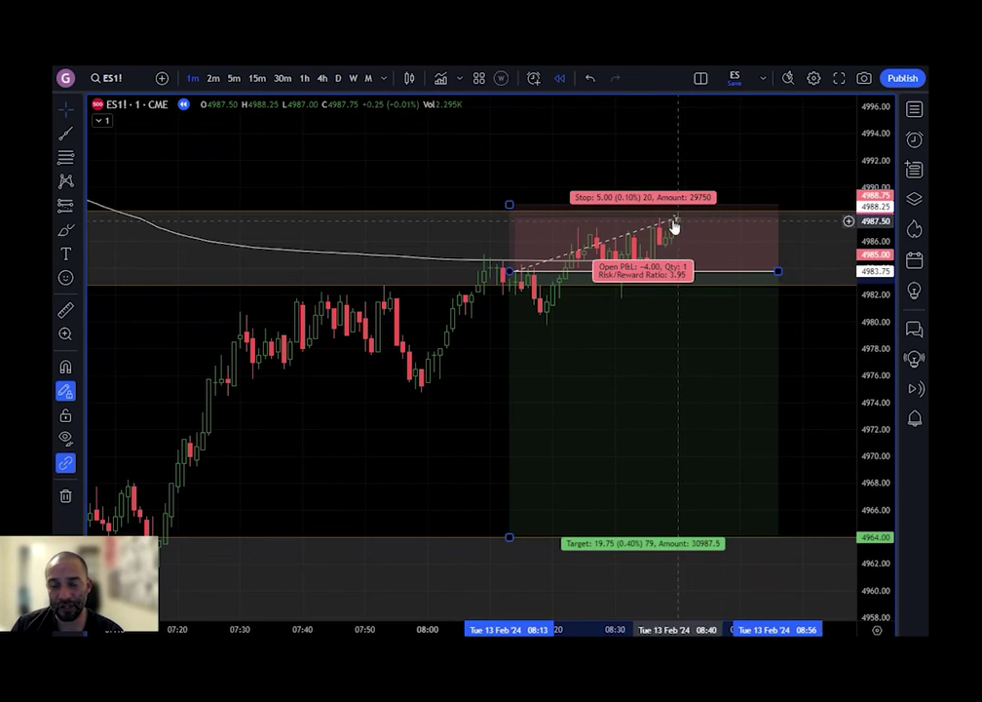
pyautogui.moveTo(439, 408); pyautogui.dragTo(390, 437)
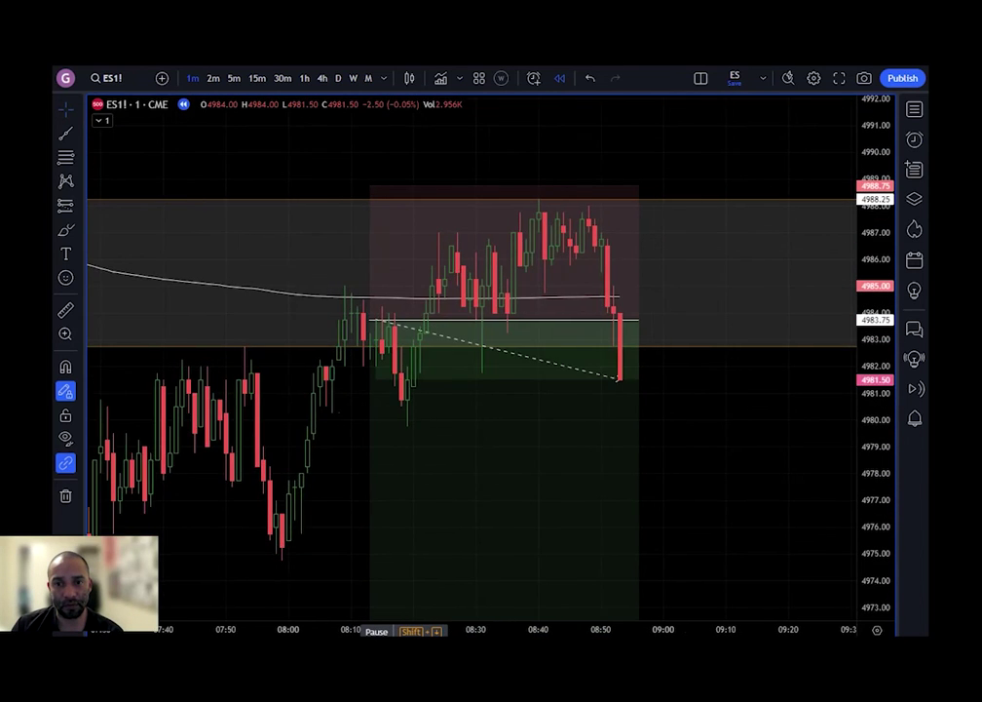
# Step: Extend the short position's end time to 09:42 while the bar replay plays forward
pyautogui.click(529, 323)
pyautogui.moveTo(531, 323); pyautogui.dragTo(822, 335)
pyautogui.scroll(-3, 841, 482)
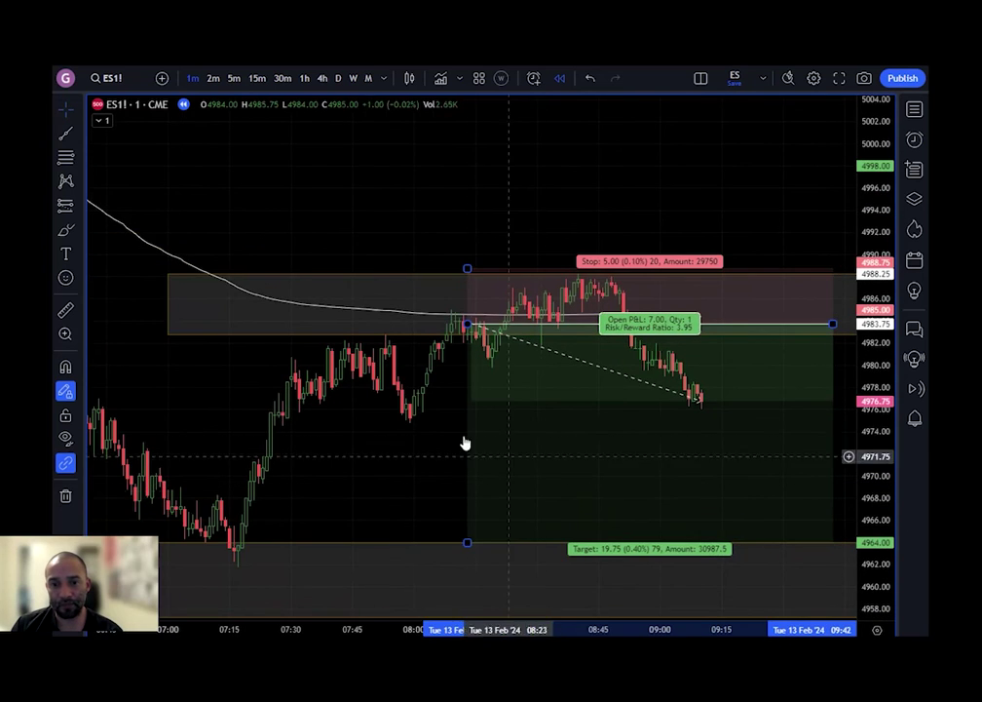
pyautogui.moveTo(465, 444); pyautogui.dragTo(314, 476)
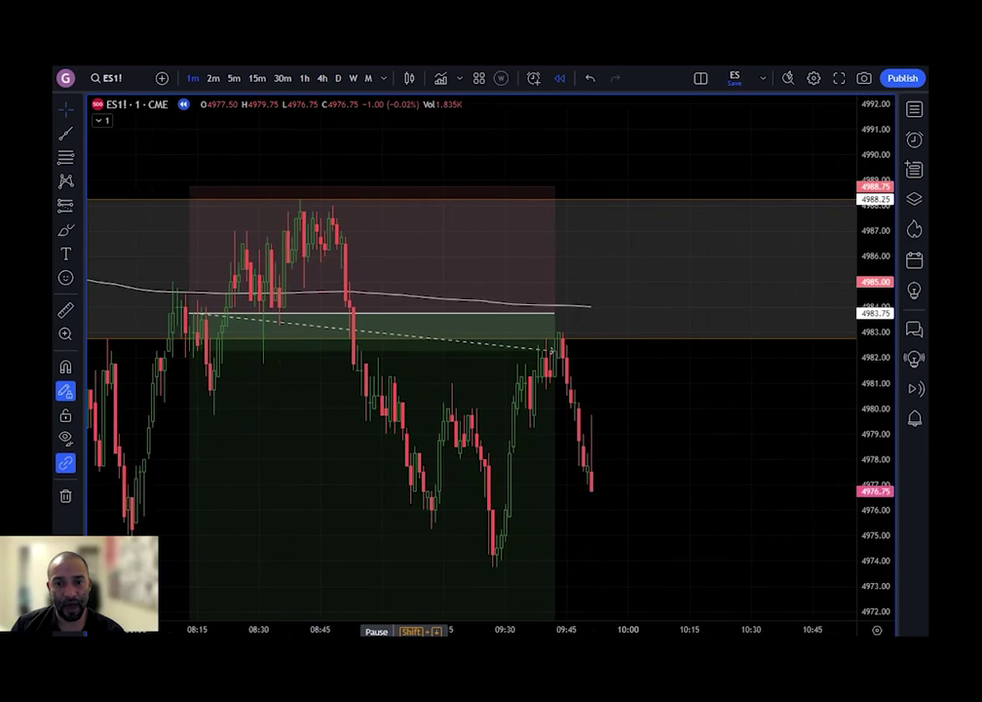
# Step: Extend the short position's end time in stages to 11:21 while following the bar replay towards the 4964.00 target
pyautogui.click(510, 310)
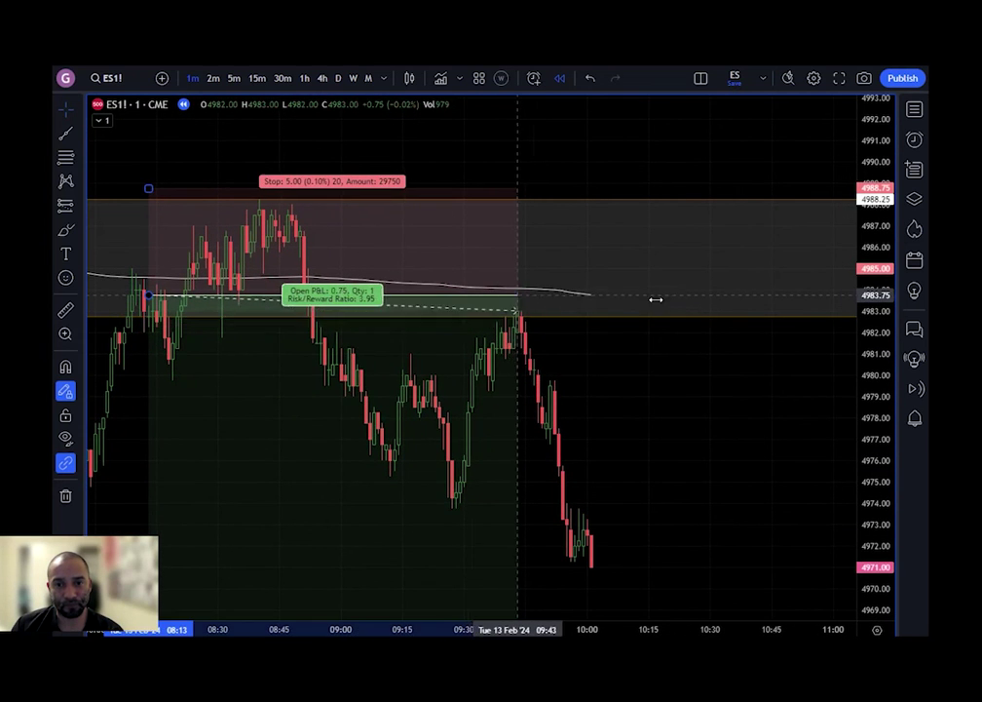
pyautogui.moveTo(687, 293); pyautogui.dragTo(634, 311)
pyautogui.scroll(-3, 702, 439)
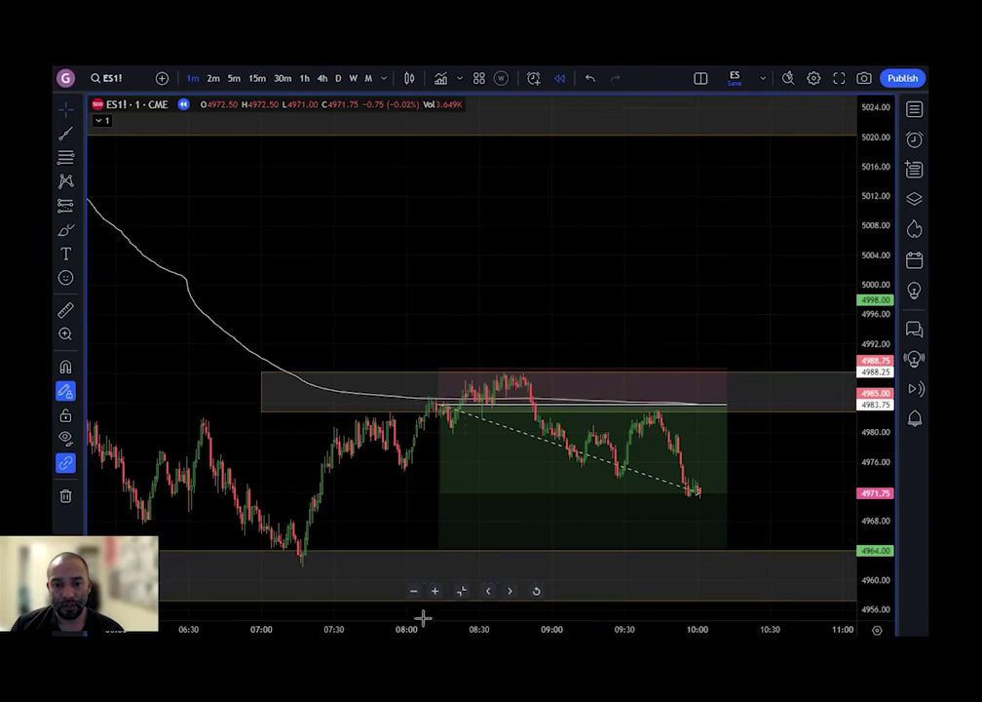
pyautogui.scroll(5, 362, 509)
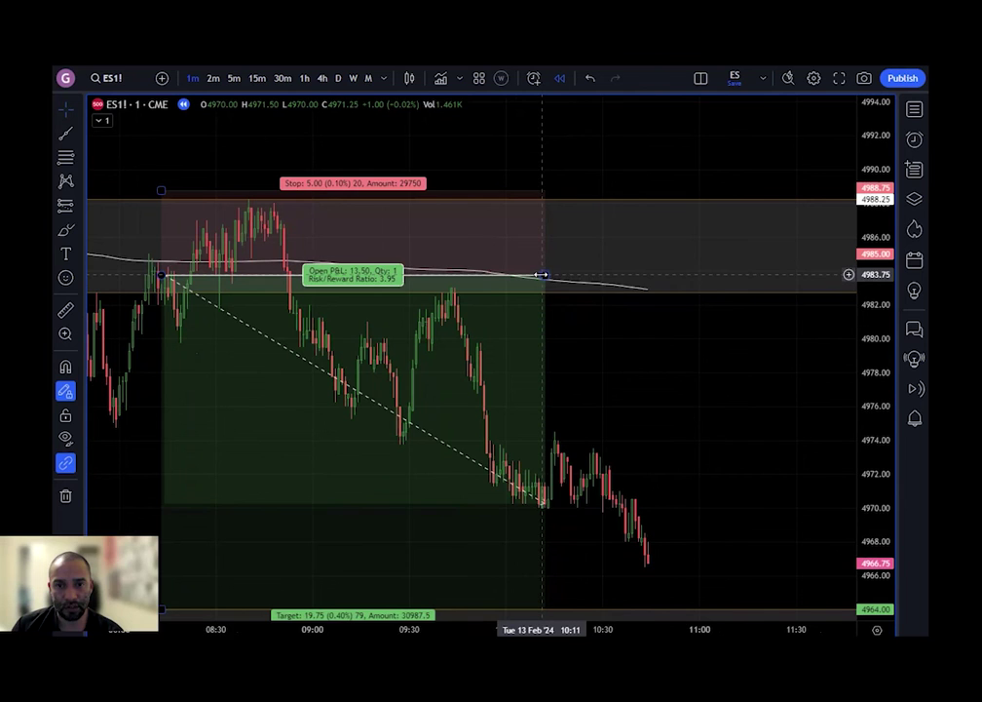
pyautogui.moveTo(546, 275); pyautogui.dragTo(767, 312)
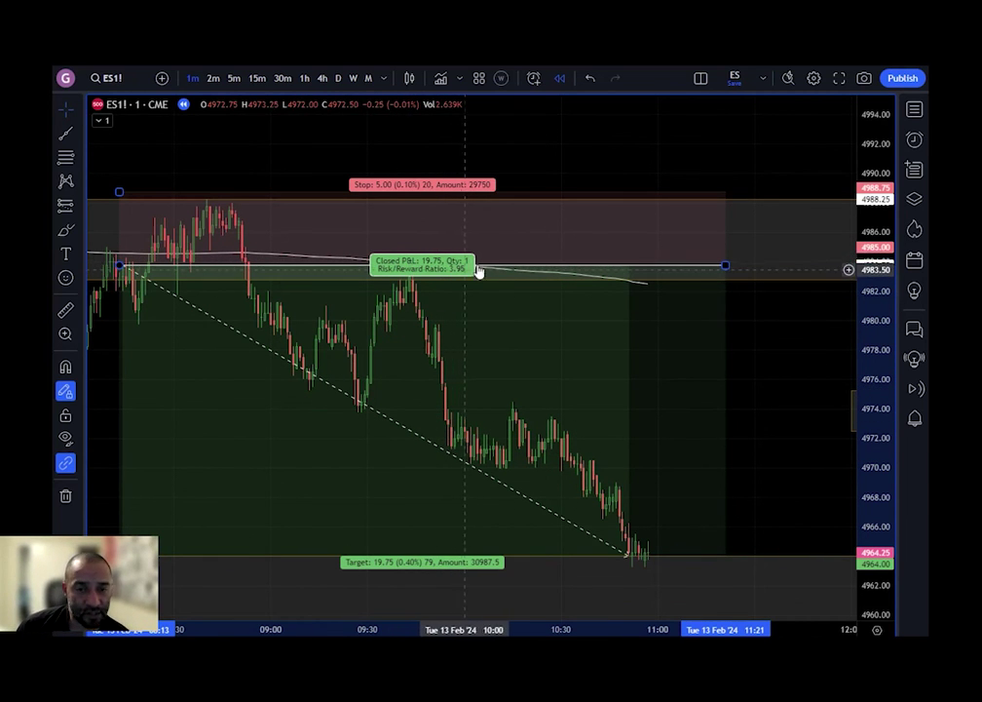
# Step: Review the short position's account size, risk and level settings, and delete the position from the chart
pyautogui.doubleClick(485, 207)
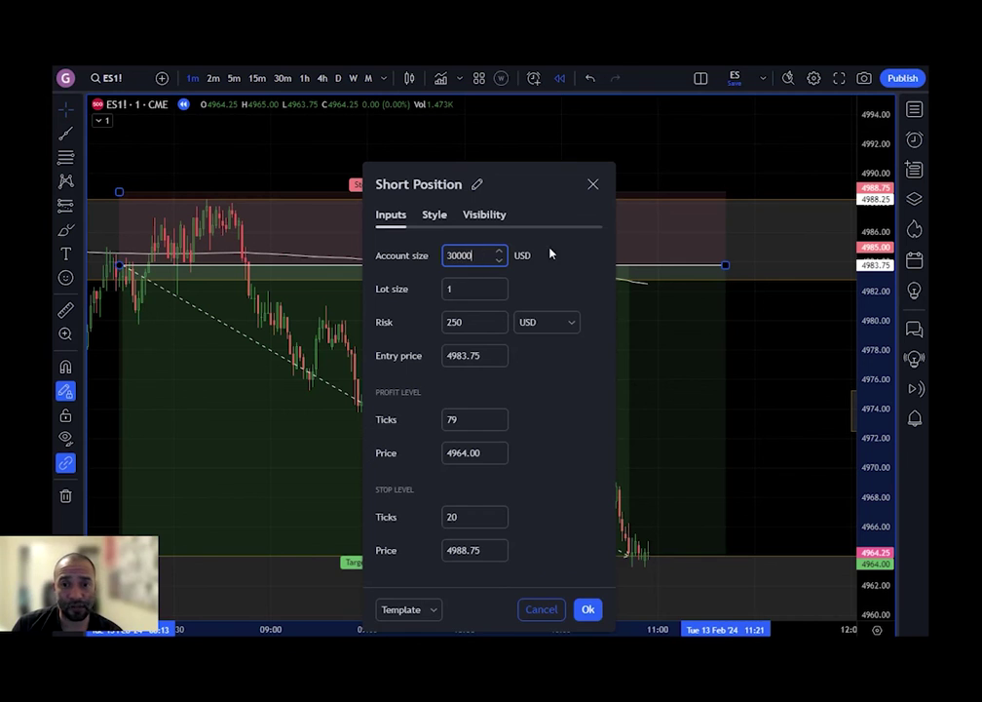
pyautogui.click(588, 611)
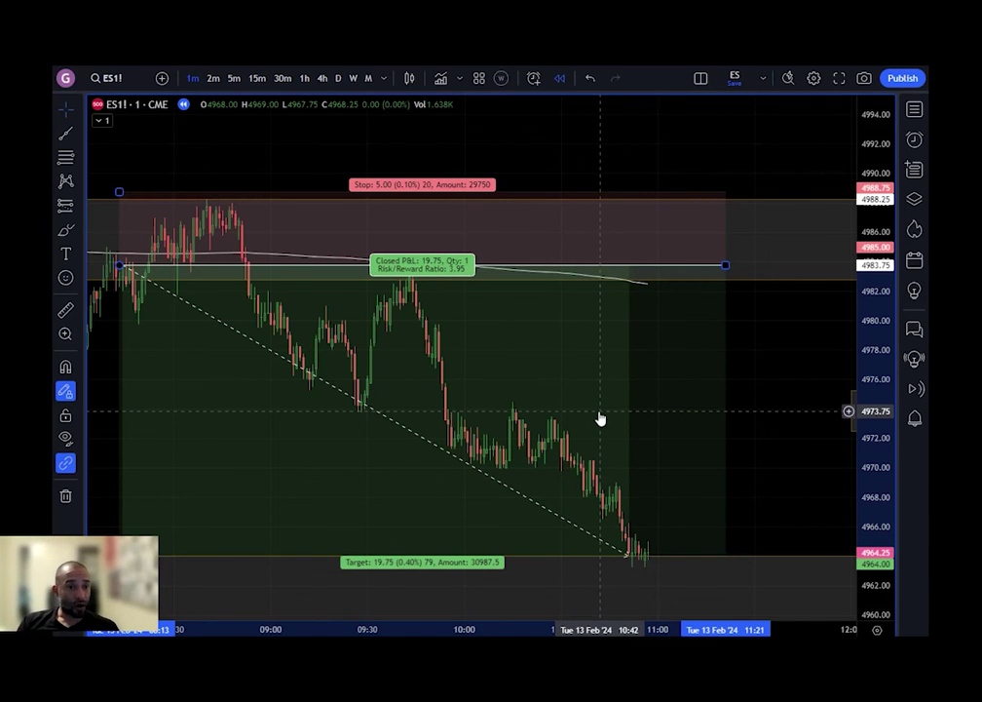
pyautogui.click(65, 495)
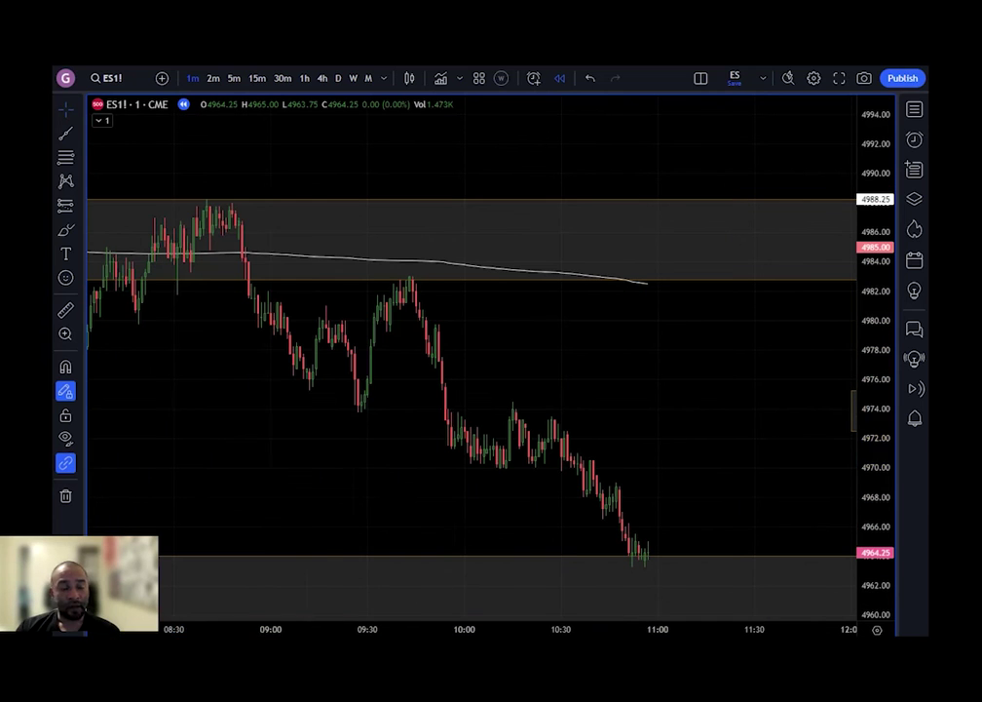